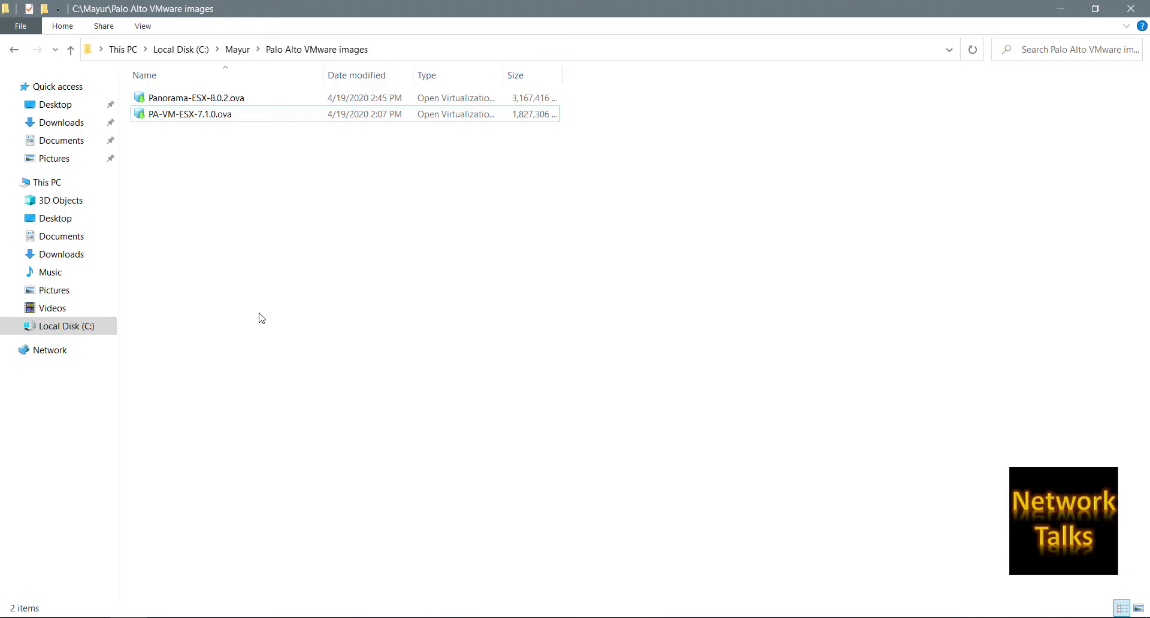
# Open PA-VM-ESX-7.1.0.ova from File Explorer in VMware Workstation.
pyautogui.click(220, 121)
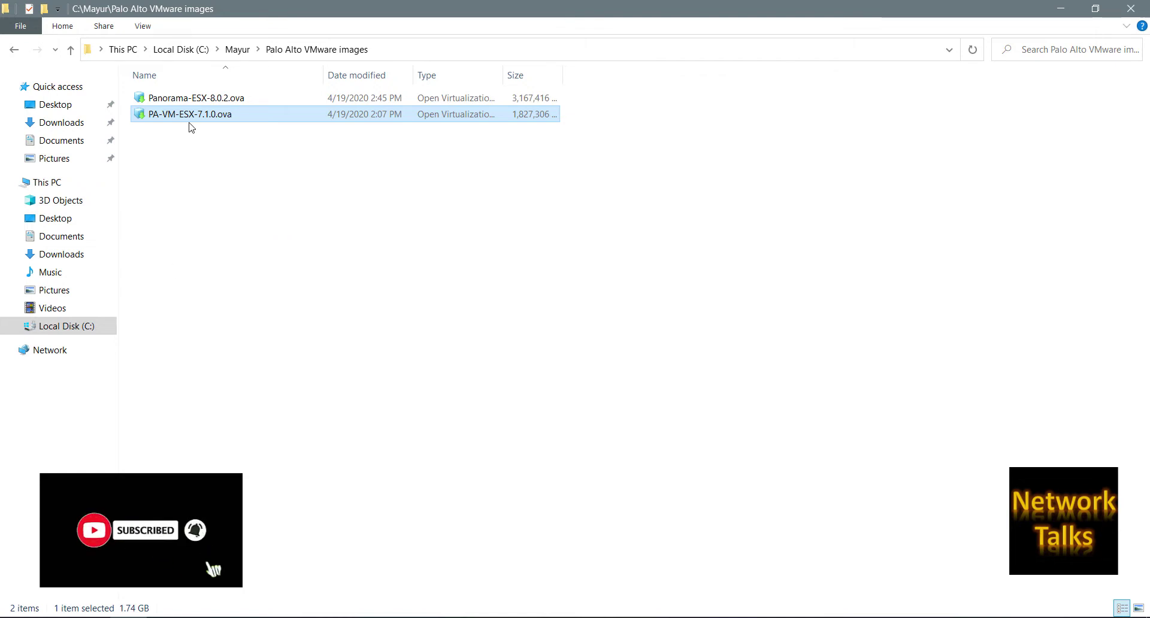
pyautogui.doubleClick(192, 121)
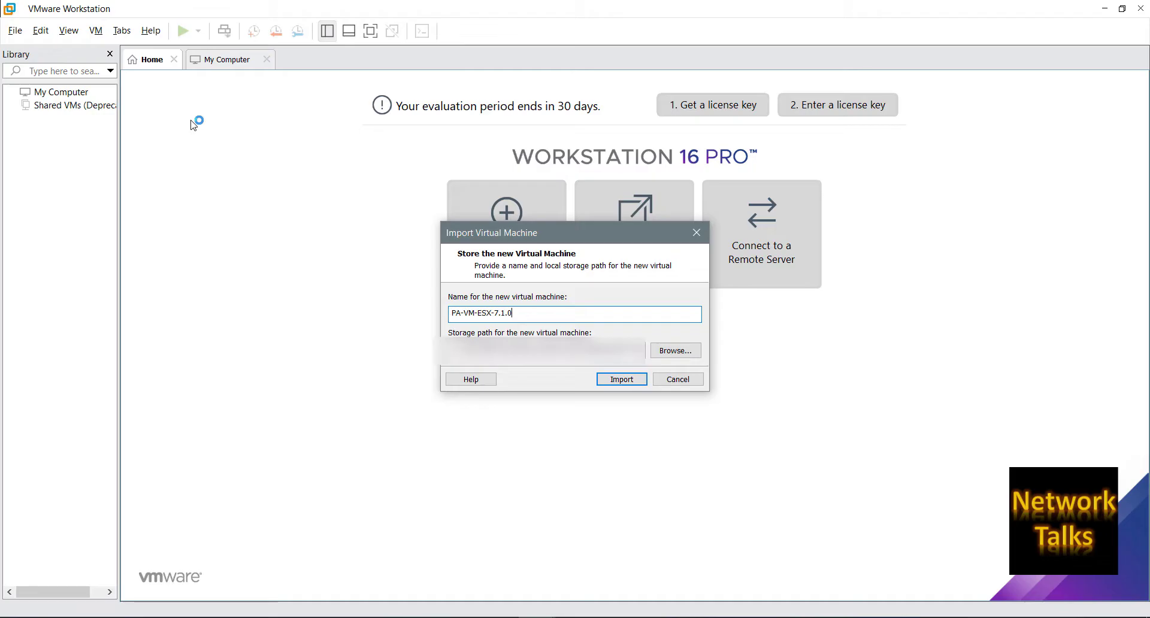
# Import the image as 'Palo alto FW VM', stored in C:\Palo alto FW.
pyautogui.hotkey('ctrl', 'a')
pyautogui.write('Palo alto FW VM')
pyautogui.click(662, 353)
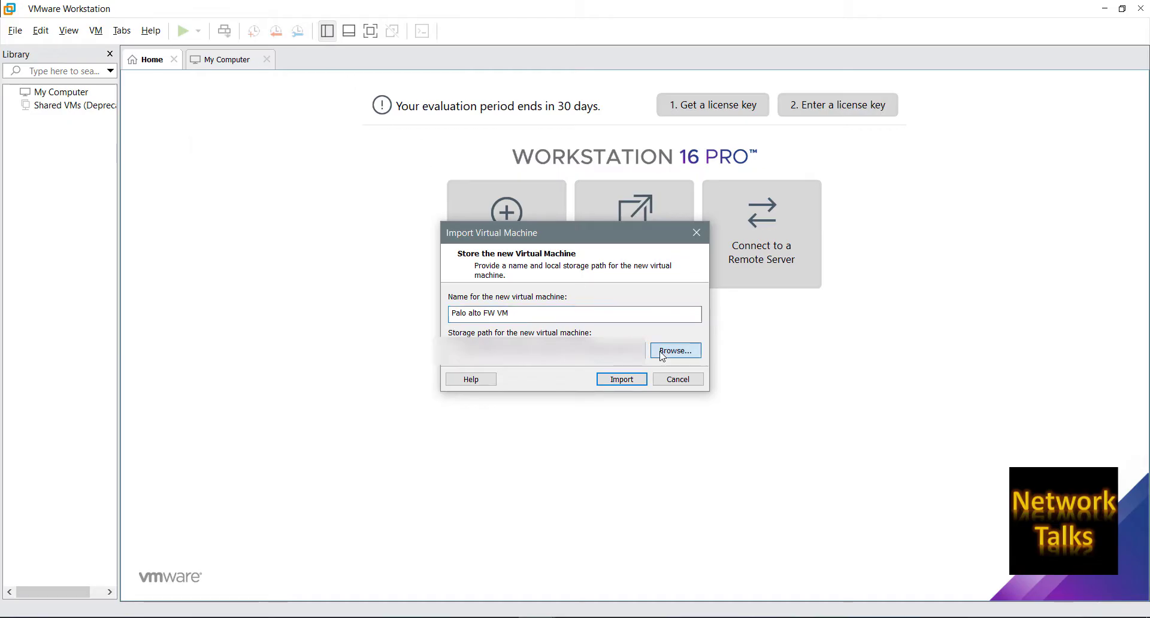
pyautogui.scroll(-5, 585, 333)
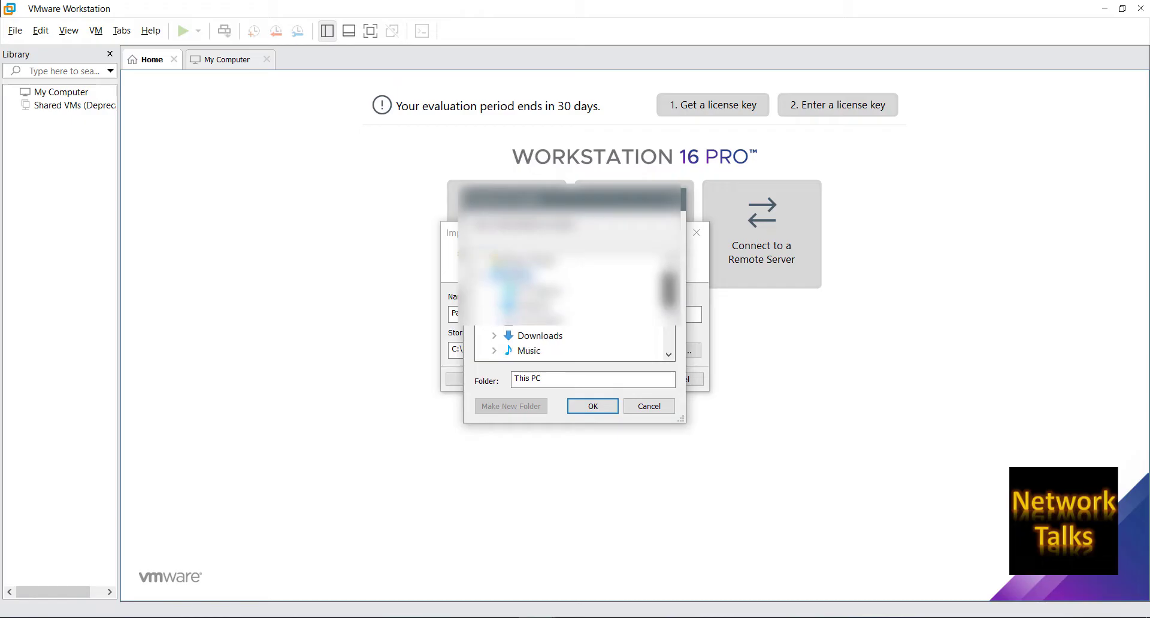
pyautogui.click(583, 410)
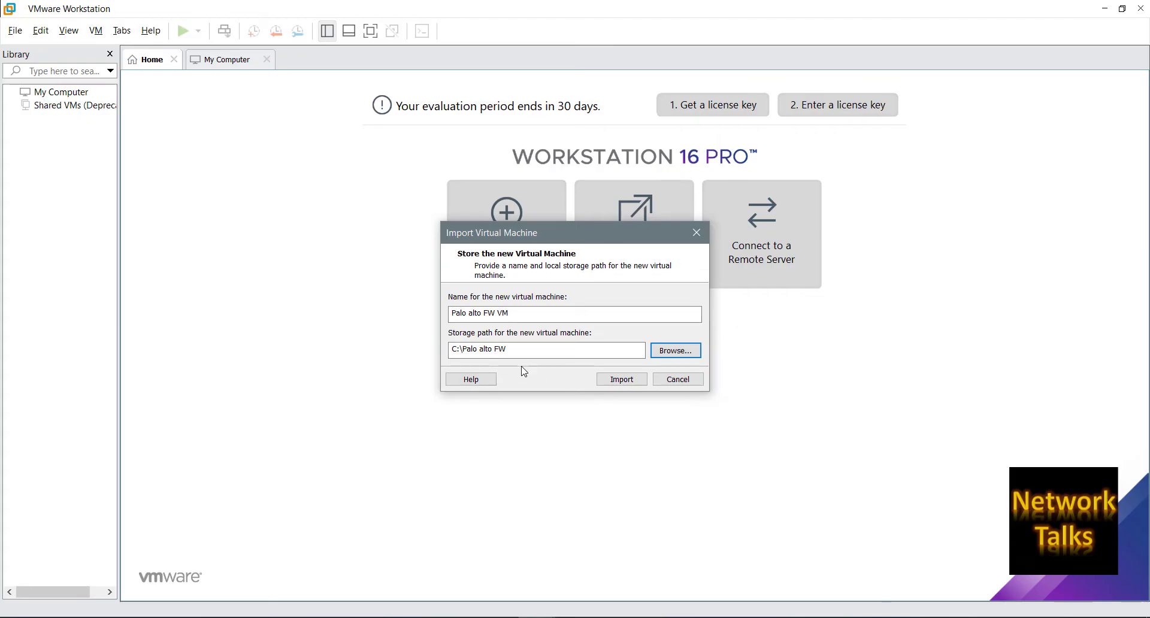
pyautogui.click(615, 383)
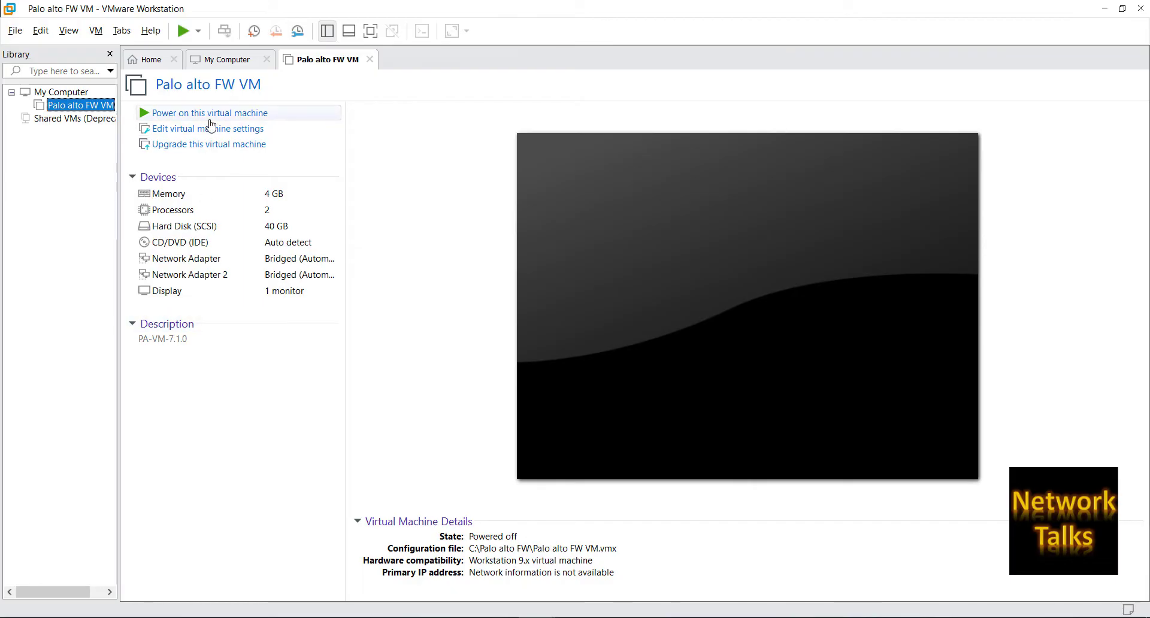
# Power on the imported Palo alto FW VM.
pyautogui.click(211, 119)
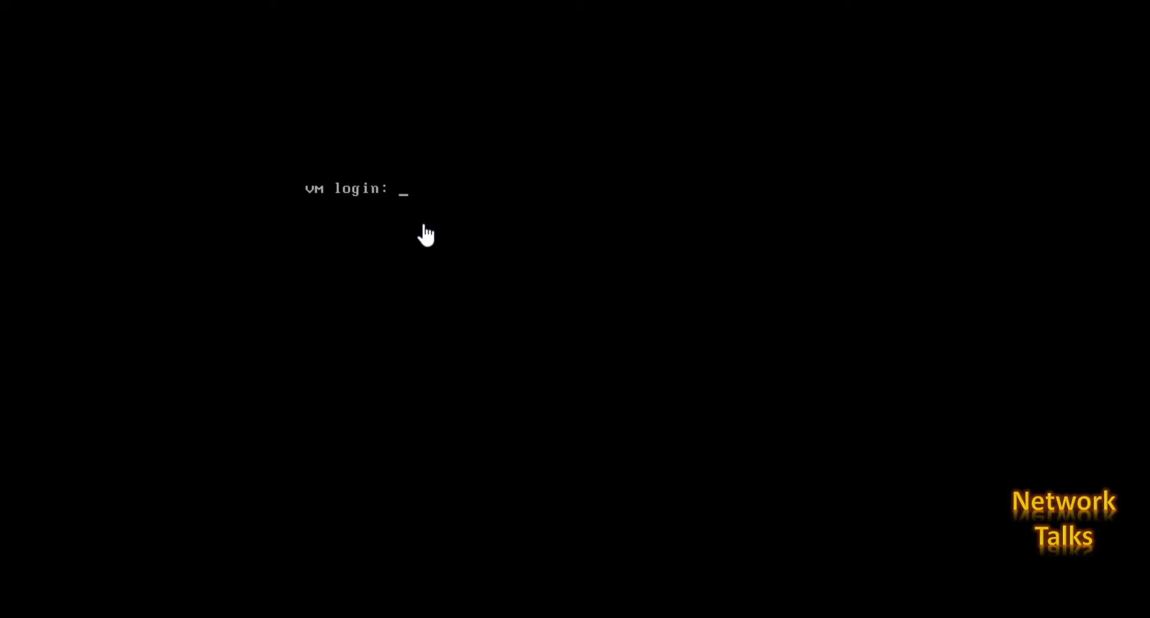
# Log into the firewall console as admin with the default password, retrying after the failed attempt.
pyautogui.write('admin')
pyautogui.press('Return')
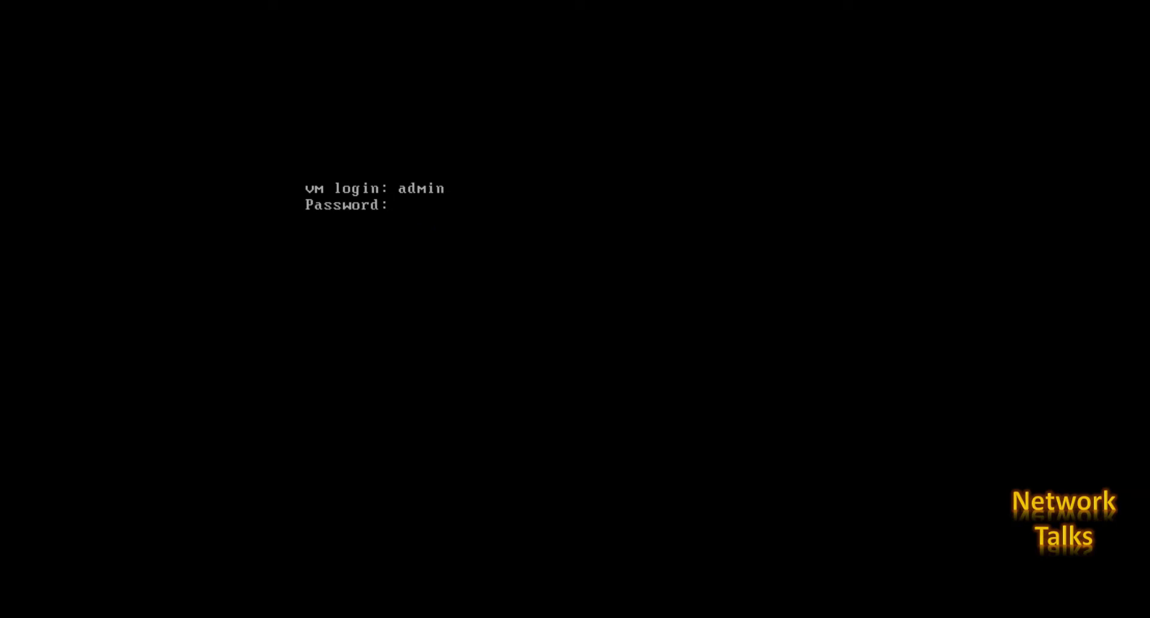
pyautogui.press('Return')
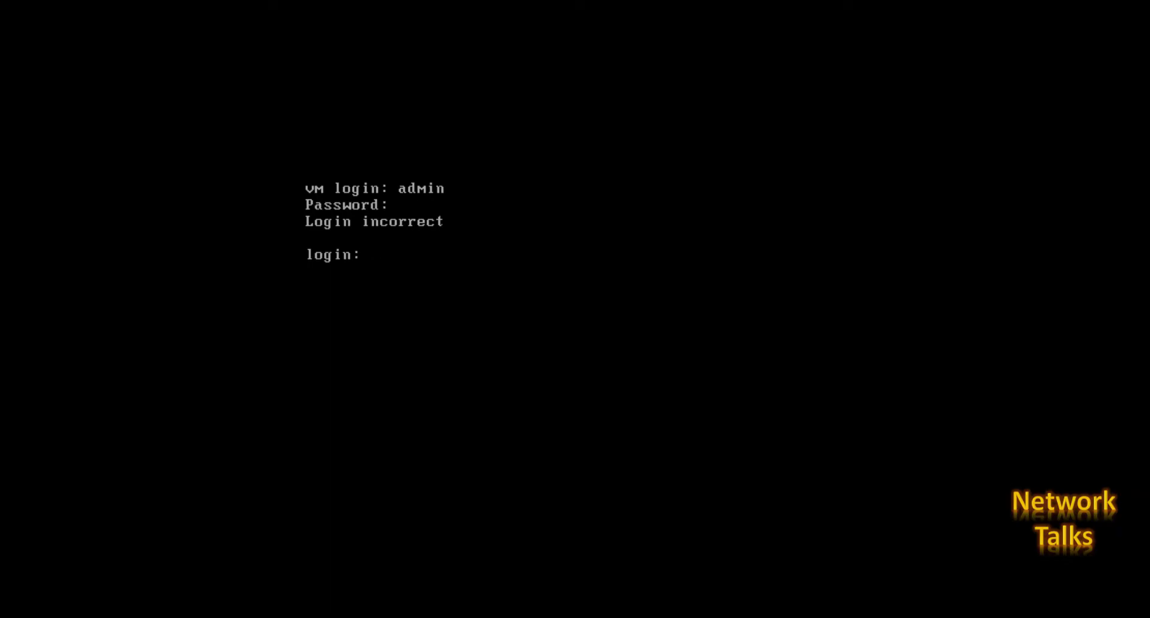
pyautogui.write('admin')
pyautogui.press('Return')
pyautogui.write('admin')
pyautogui.press('Return')
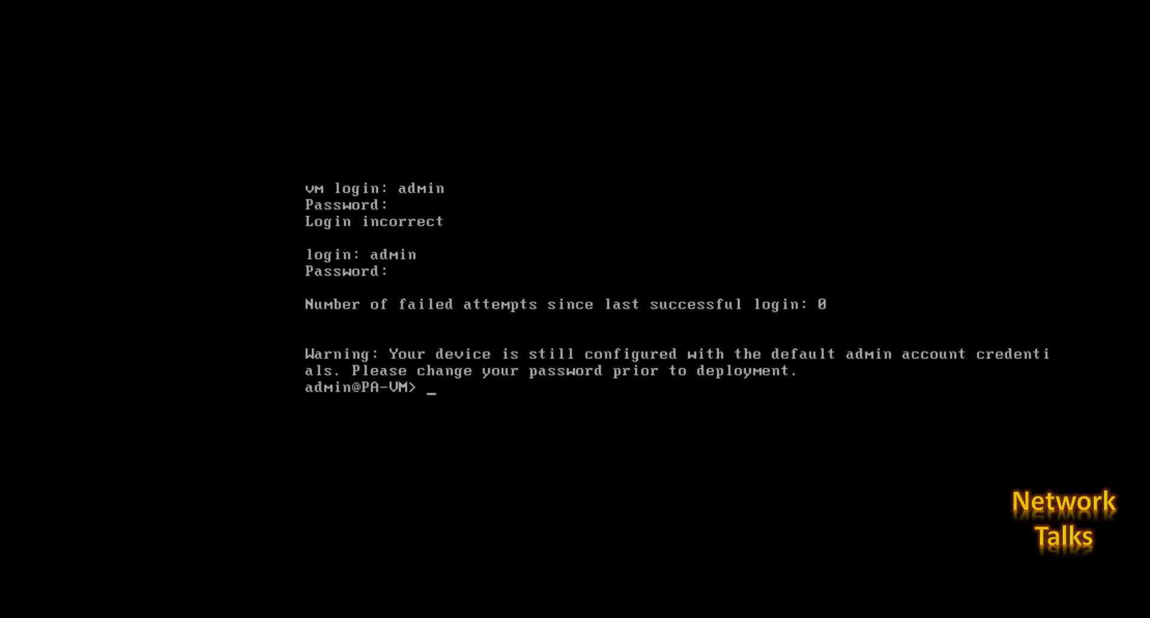
pyautogui.press('Return')
pyautogui.press('Return')
pyautogui.press('Return')
pyautogui.press('Return')
# List all firewall interfaces with 'show interface all'.
pyautogui.write('show i')
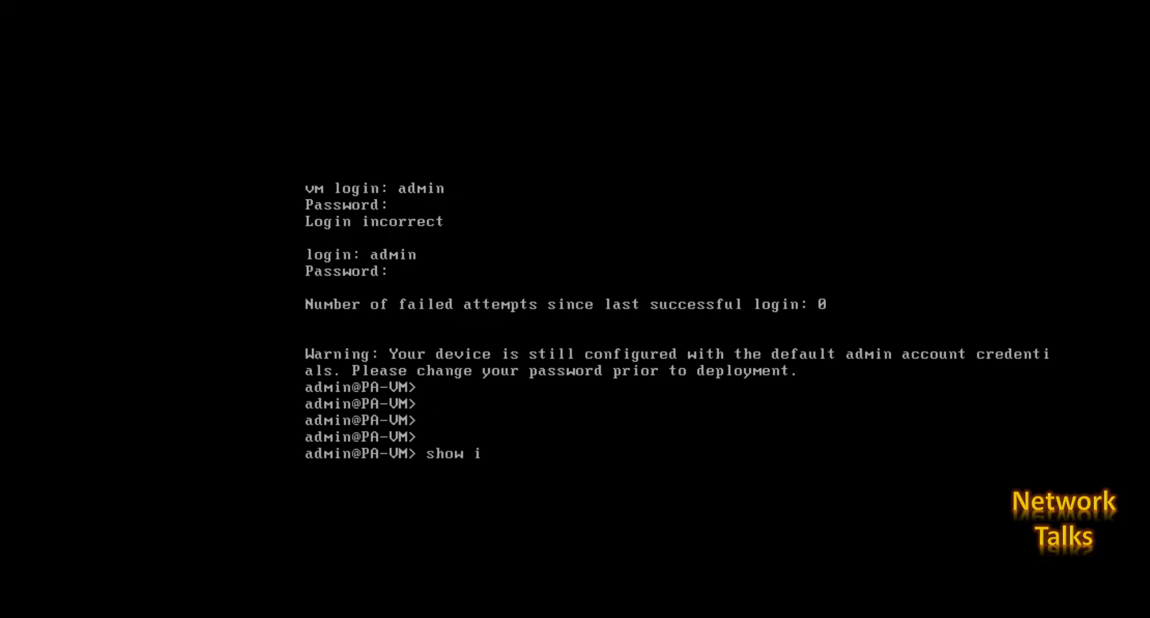
pyautogui.write('nterface all')
pyautogui.press('Return')
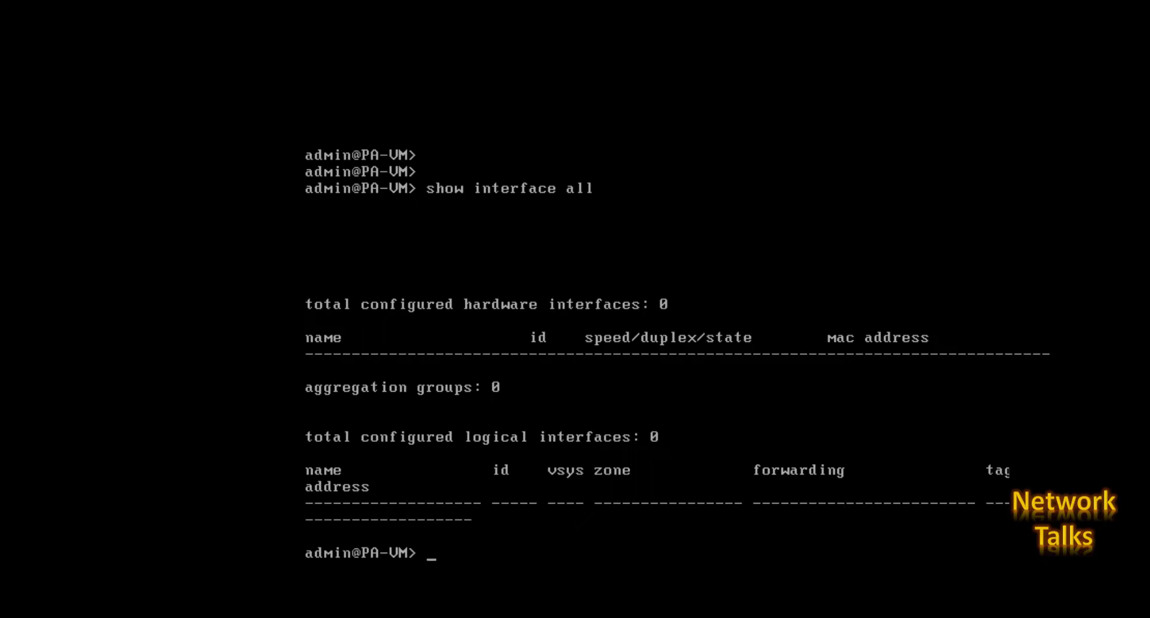
pyautogui.press('Return')
pyautogui.press('Return')
# Show the management interface details (192.168.1.1, 255.255.255.0) and exit the pager.
pyautogui.write('show')
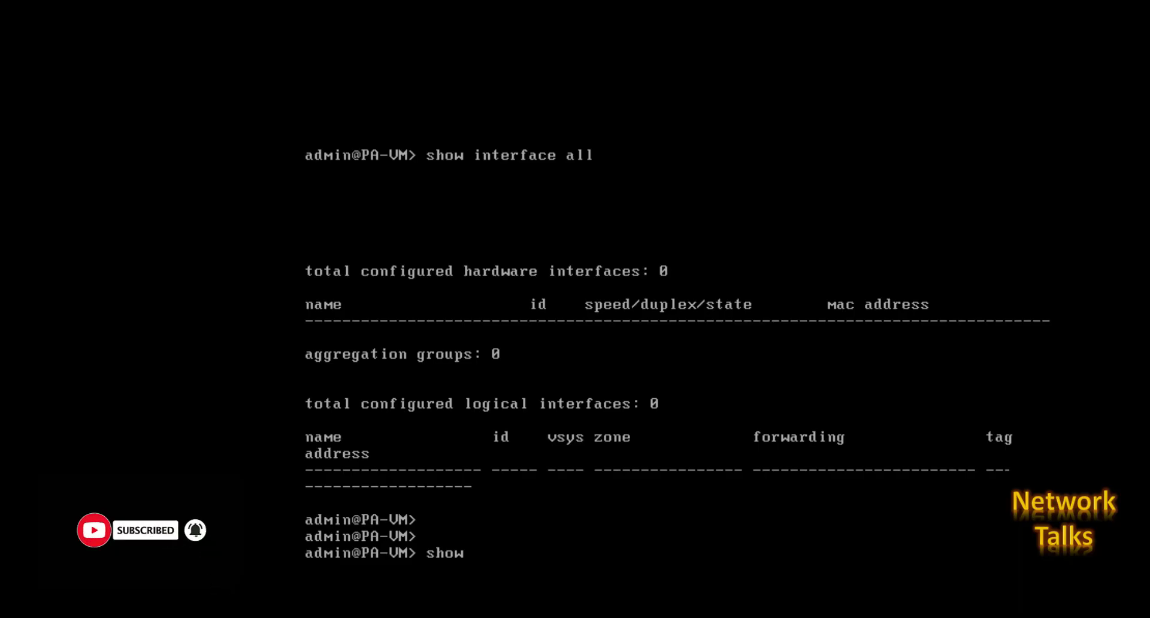
pyautogui.write('interface management')
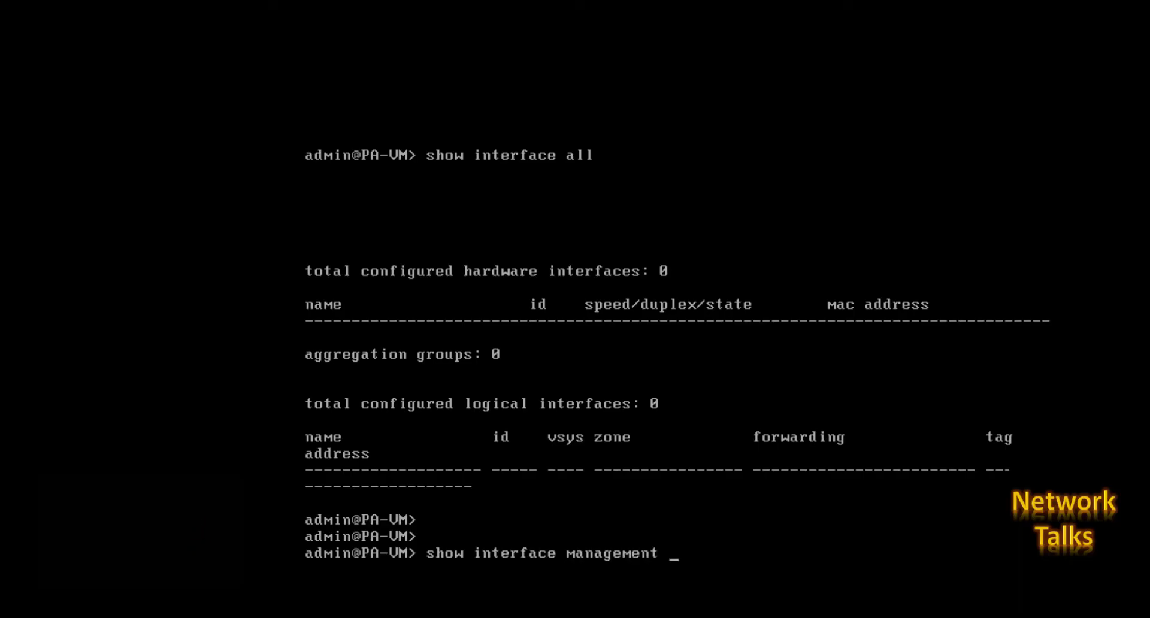
pyautogui.press('Return')
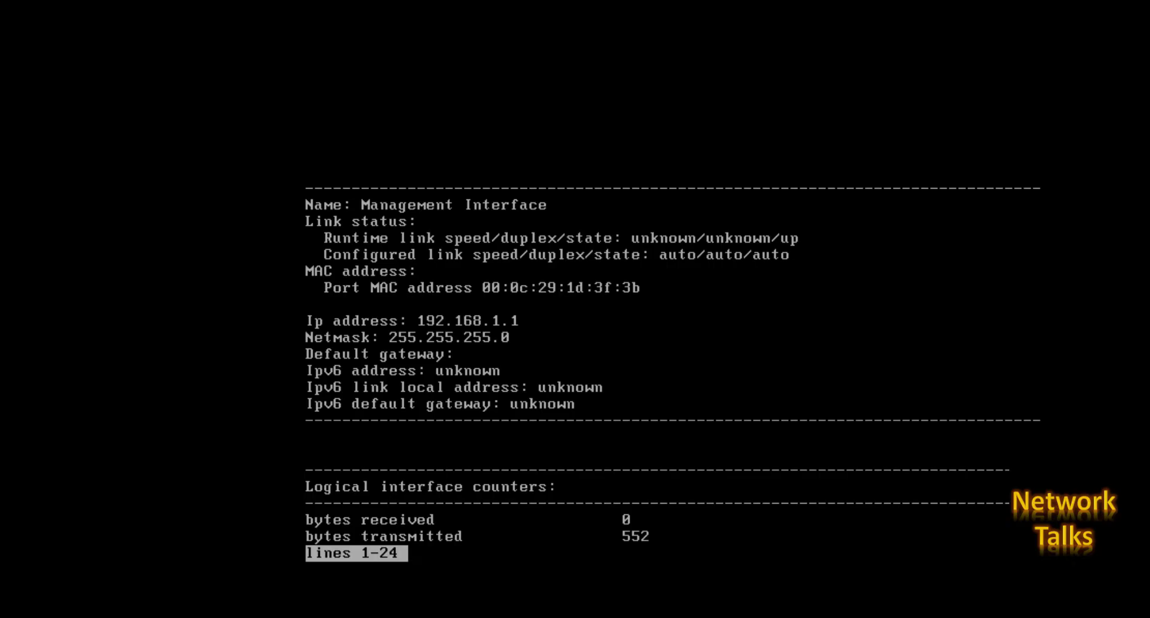
pyautogui.press('q')
pyautogui.press('Return')
pyautogui.press('Return')
pyautogui.press('Return')
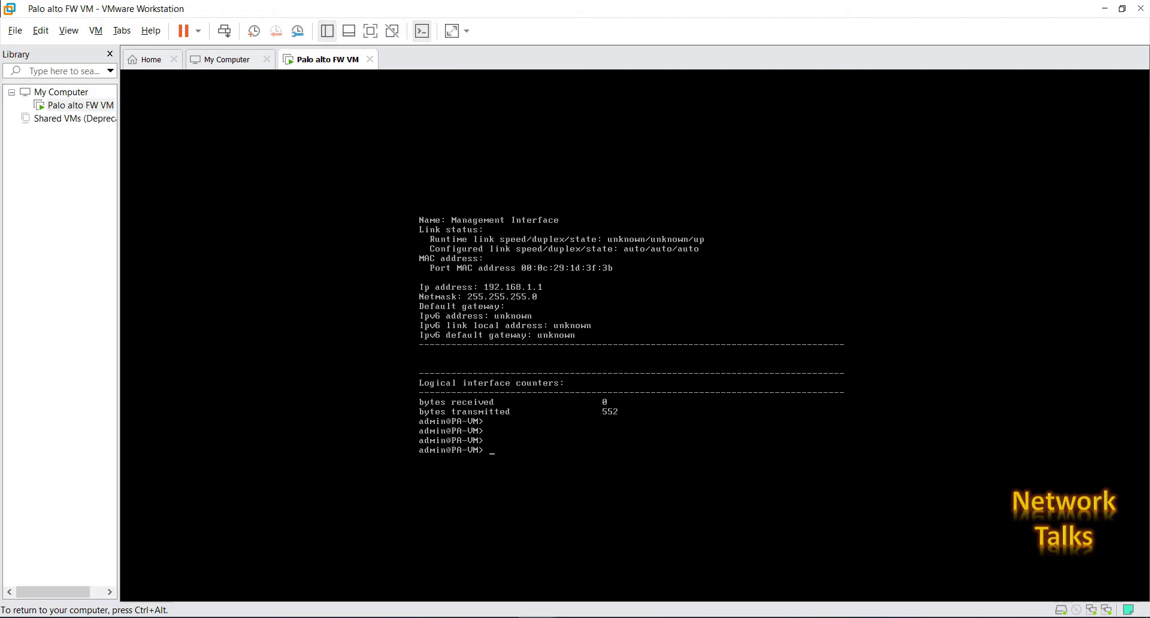
# Release the console and open Settings for the Palo alto FW VM tab, moving the dialog aside.
pyautogui.hotkey('ctrl', 'alt')
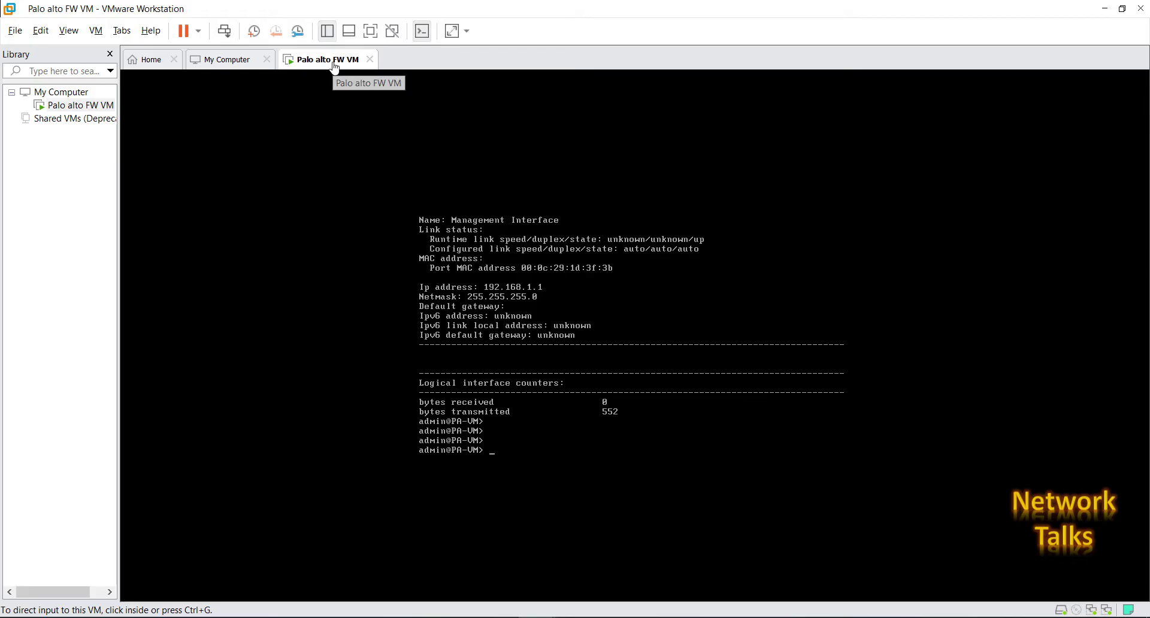
pyautogui.rightClick(334, 69)
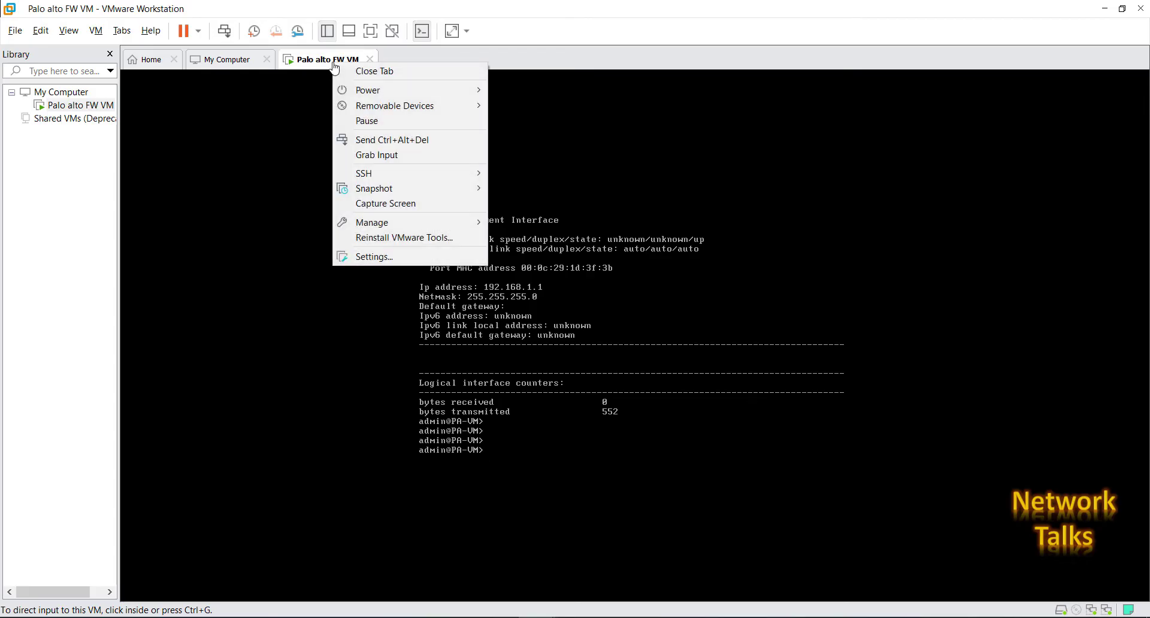
pyautogui.click(363, 257)
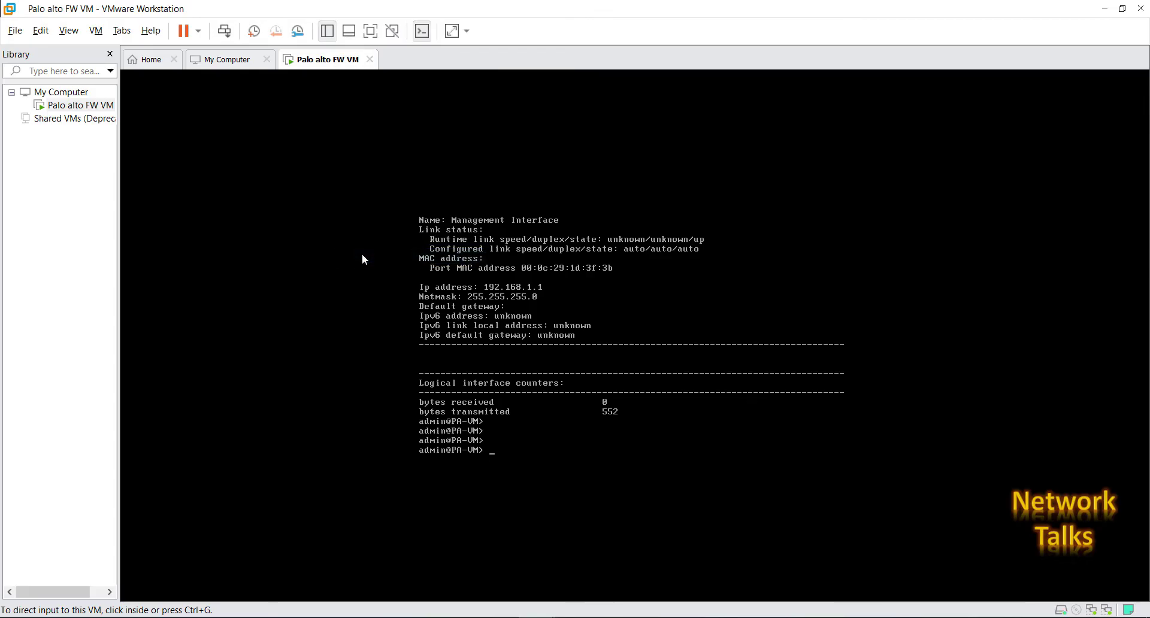
pyautogui.moveTo(569, 52); pyautogui.dragTo(732, 30)
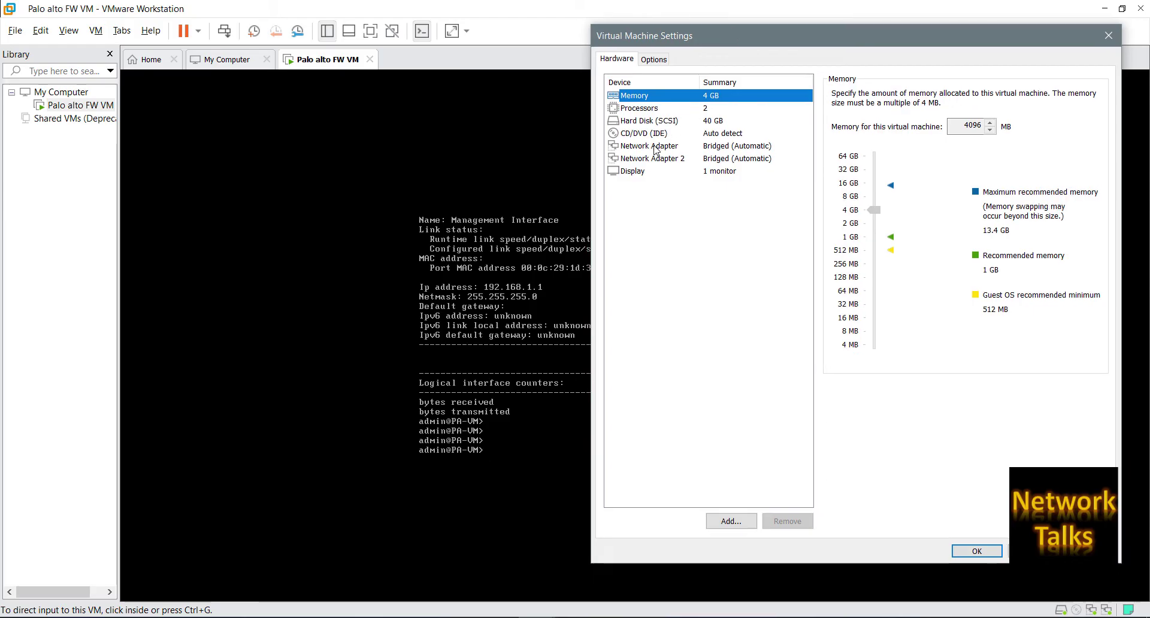
pyautogui.click(656, 147)
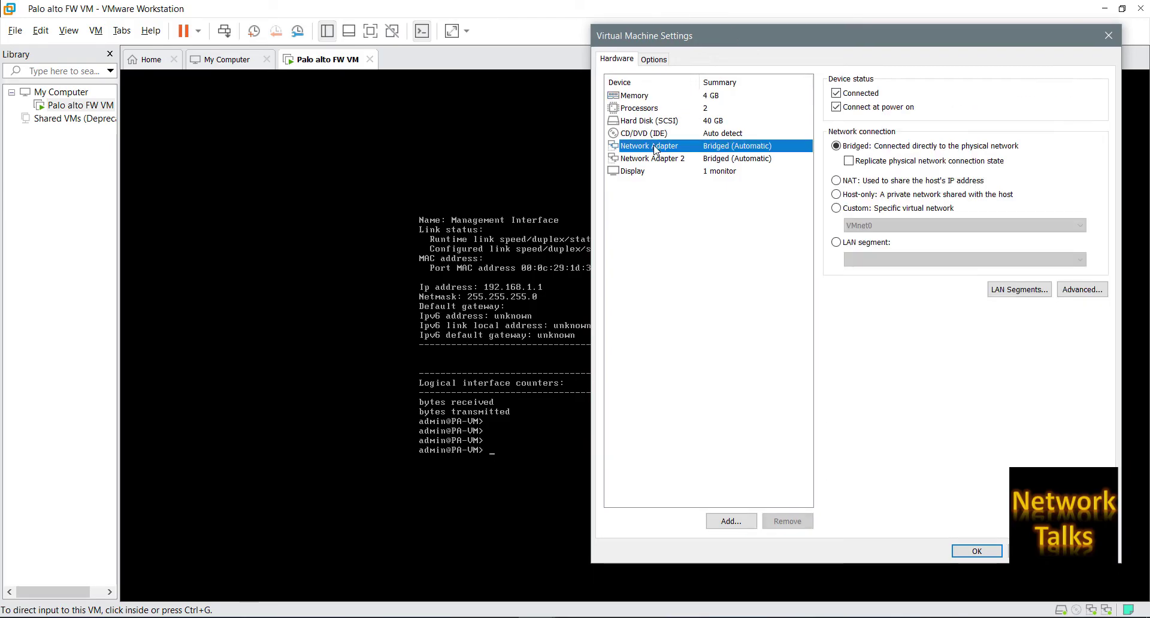
pyautogui.click(655, 160)
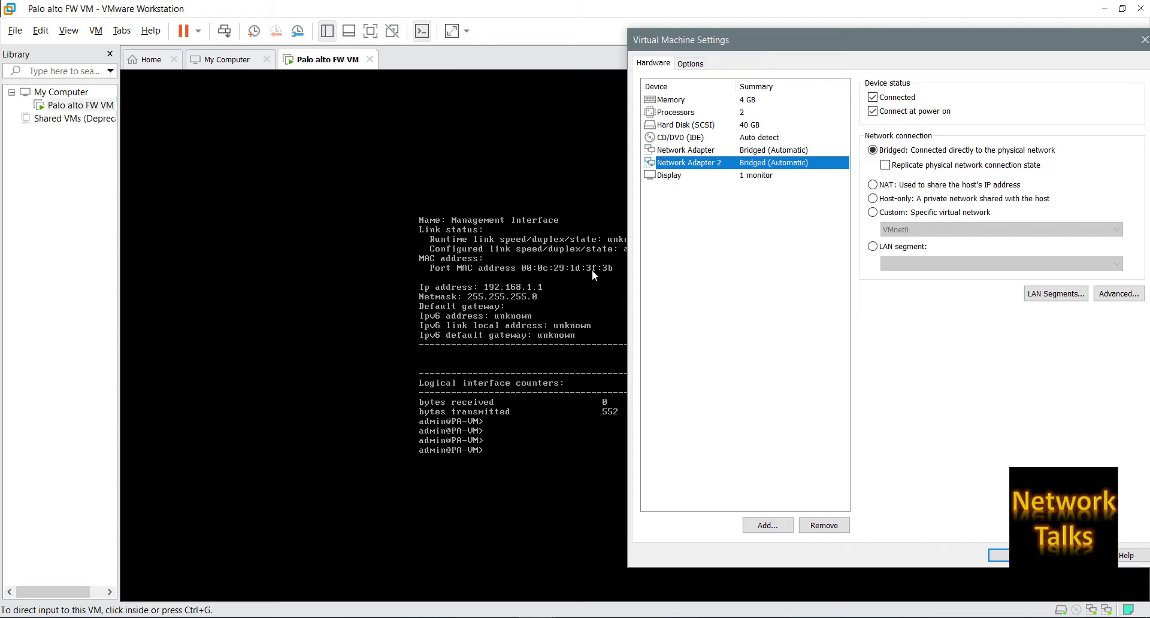
pyautogui.moveTo(752, 37); pyautogui.dragTo(545, 9)
pyautogui.click(500, 122)
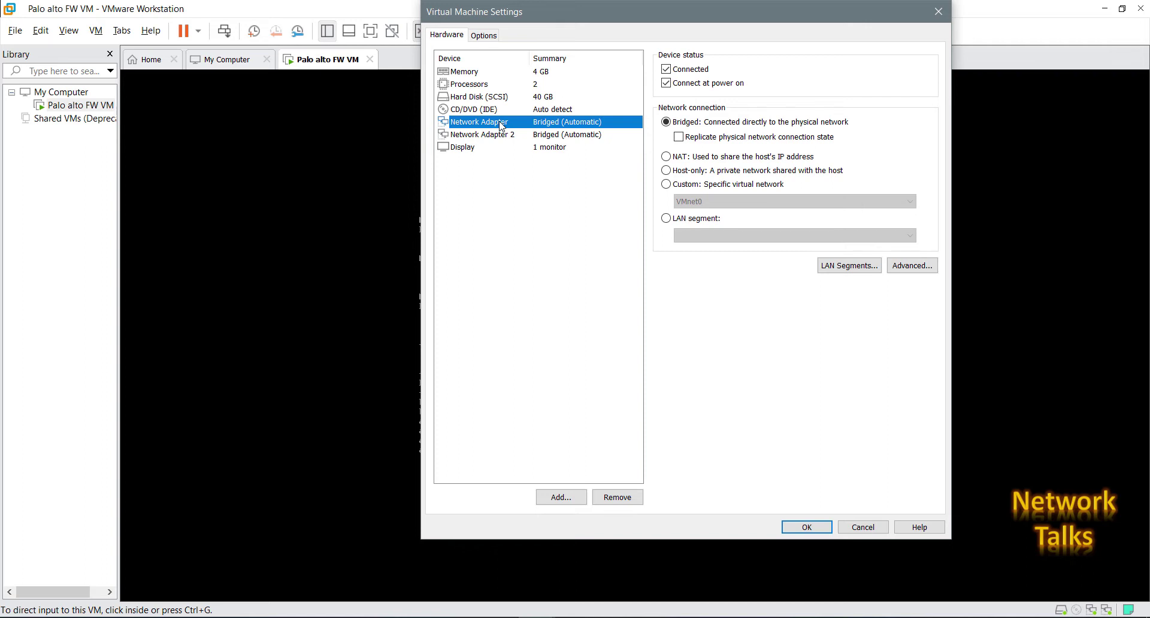
pyautogui.click(921, 267)
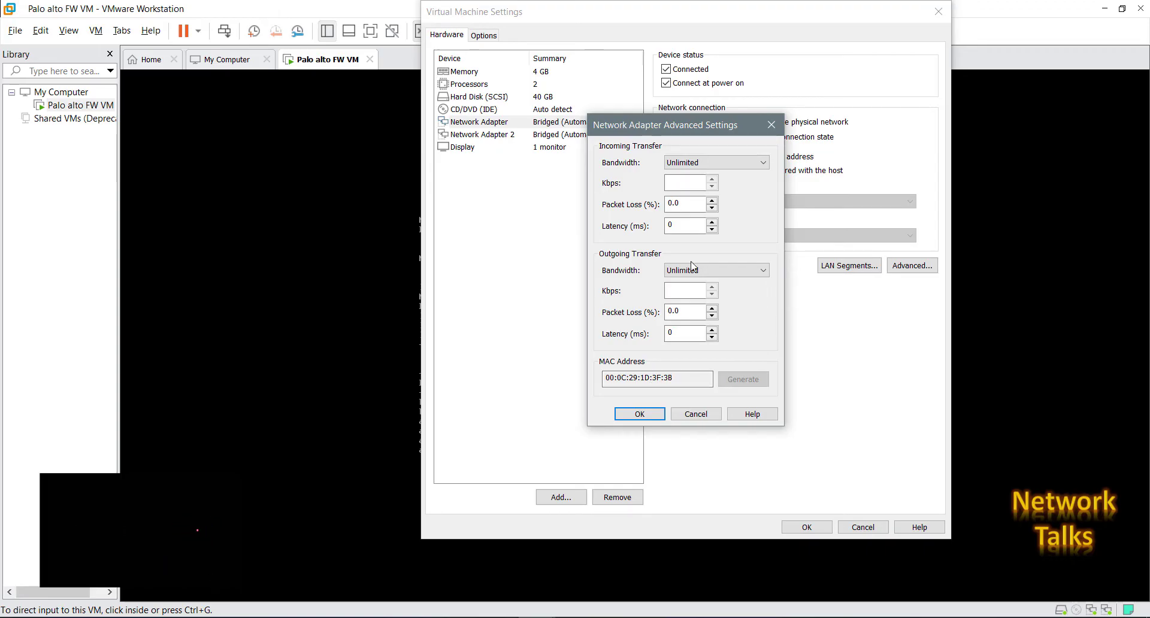
pyautogui.press('Escape')
pyautogui.click(510, 135)
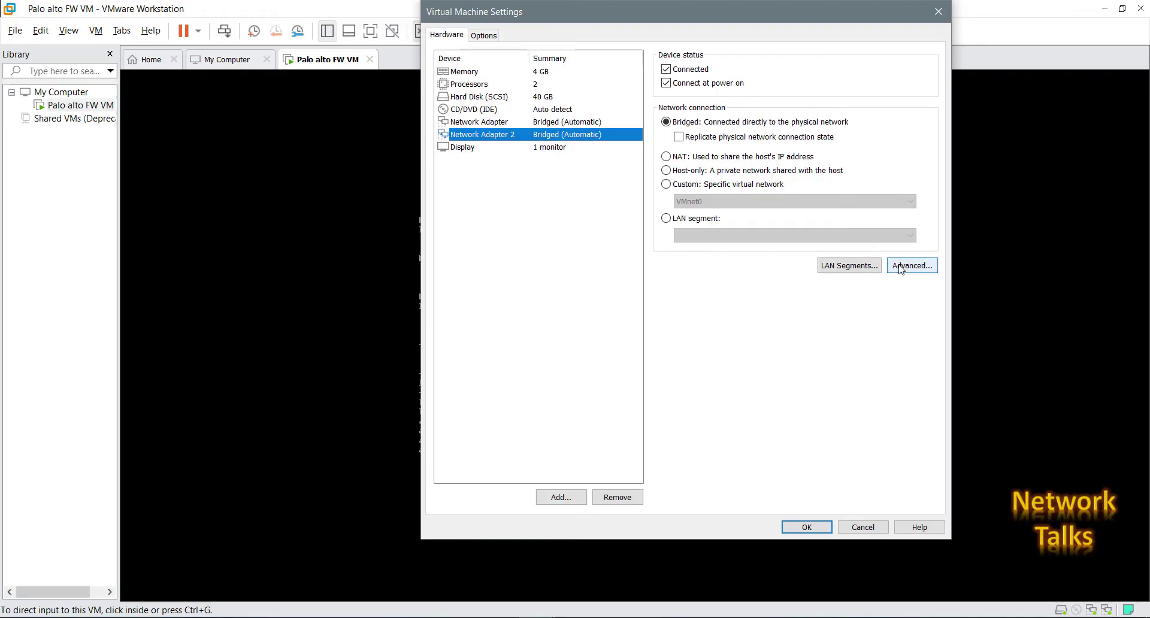
pyautogui.click(900, 268)
pyautogui.click(695, 414)
pyautogui.moveTo(651, 23); pyautogui.dragTo(872, 6)
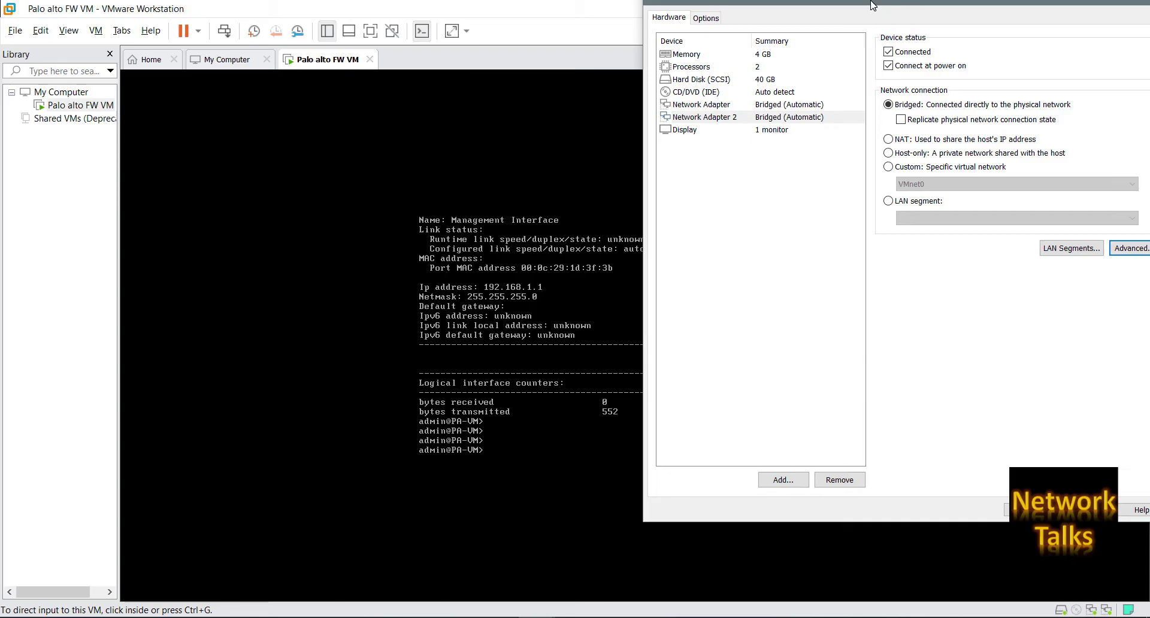
pyautogui.moveTo(873, 6); pyautogui.dragTo(702, 23)
pyautogui.click(539, 122)
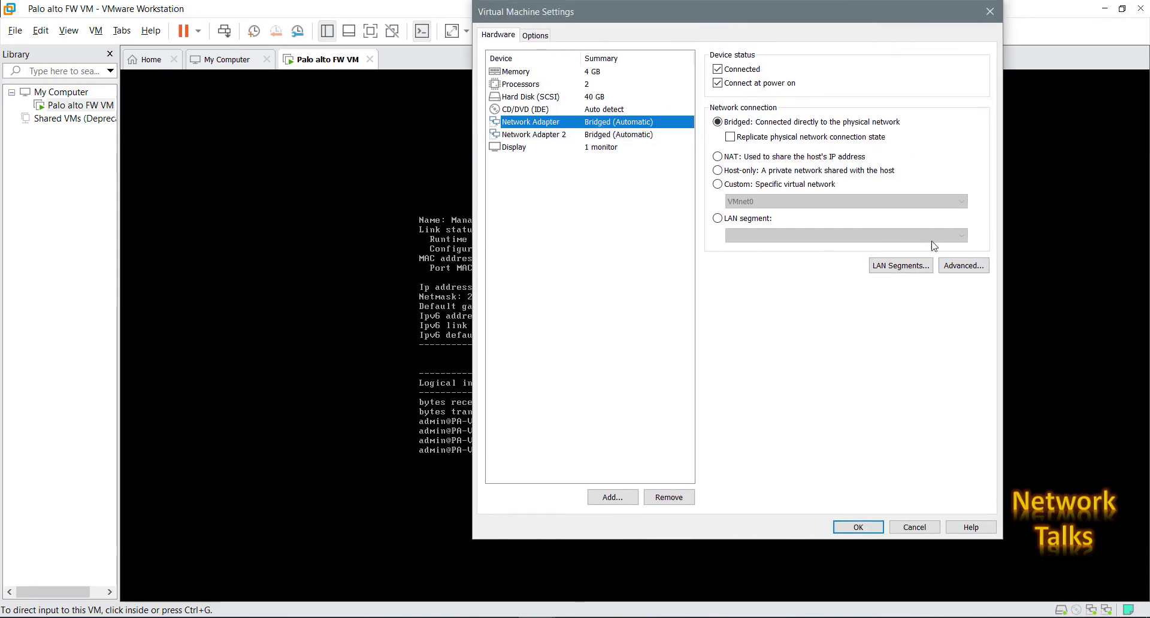
pyautogui.click(951, 267)
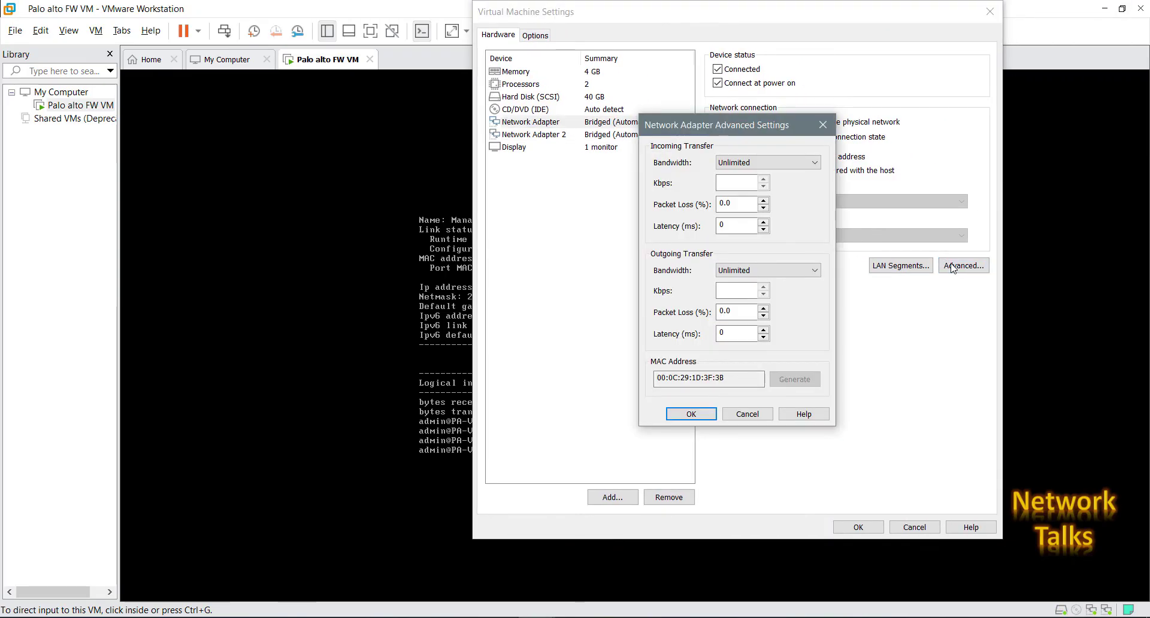
pyautogui.click(753, 415)
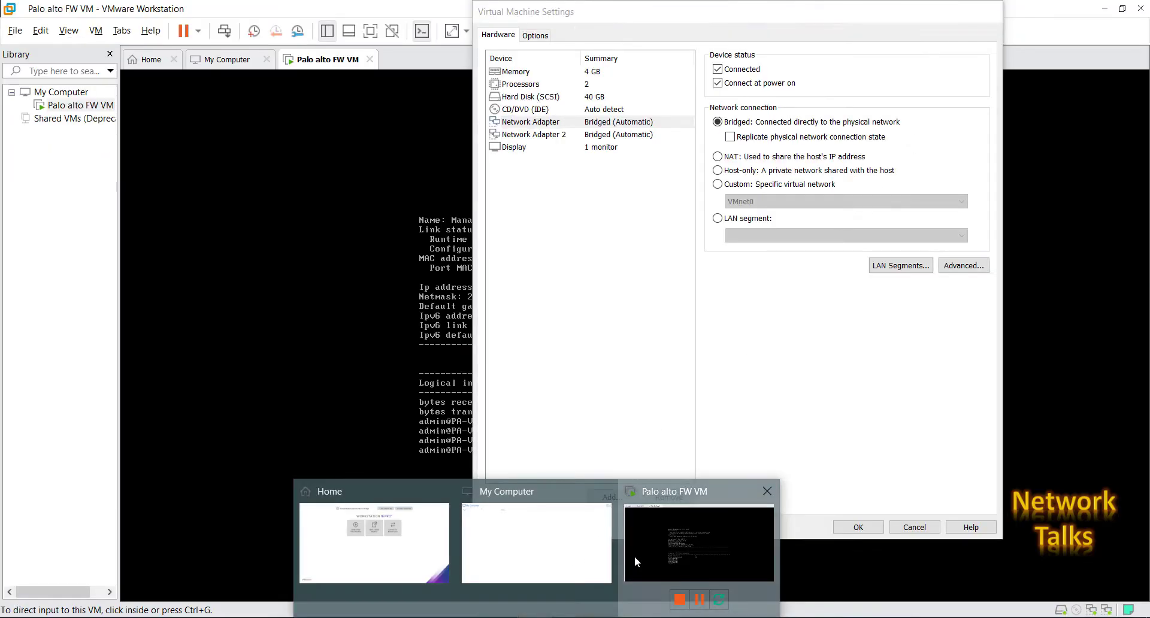
# Return to the VMware Workstation window with the VM settings.
pyautogui.click(634, 556)
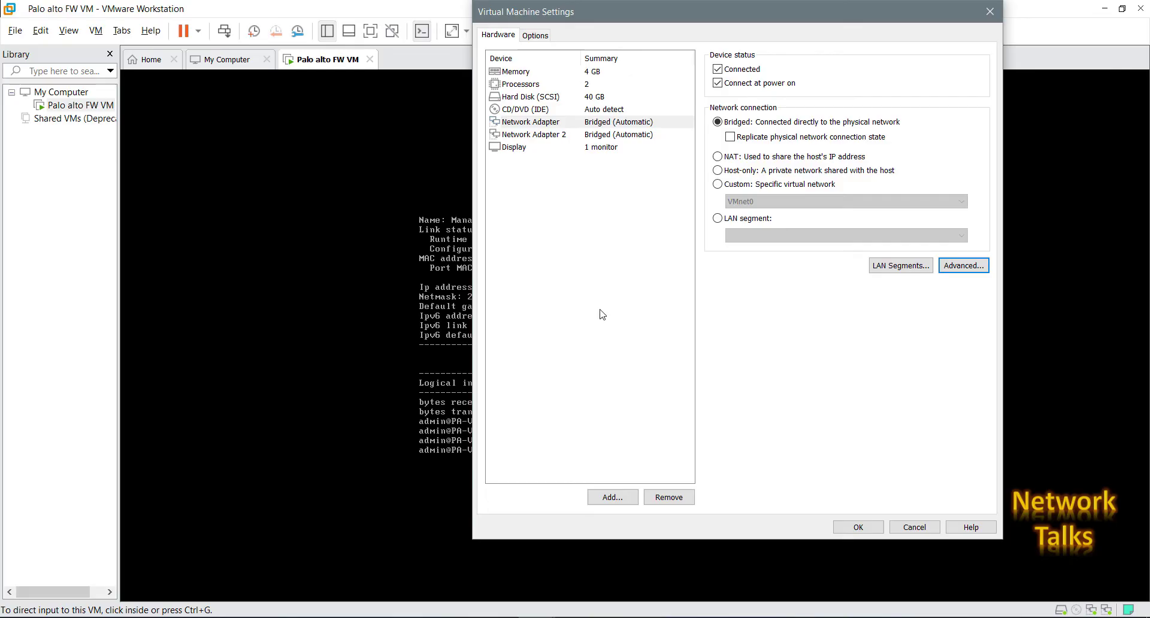
# Set the first network adapter to Custom VMnet8 (NAT) and save the settings.
pyautogui.click(549, 126)
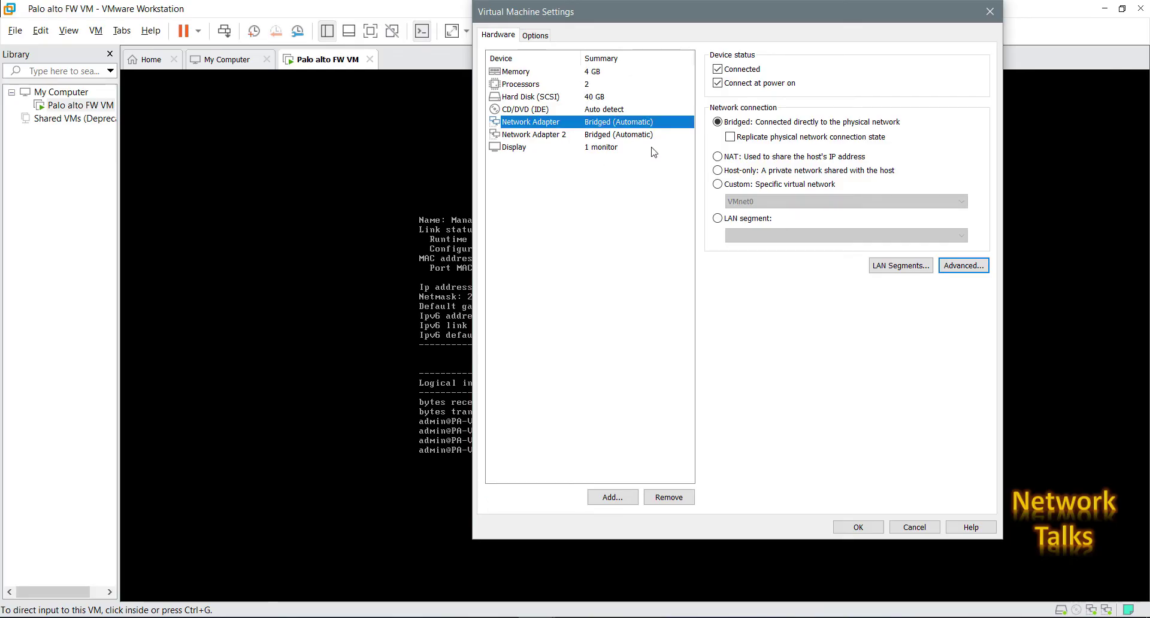
pyautogui.click(718, 185)
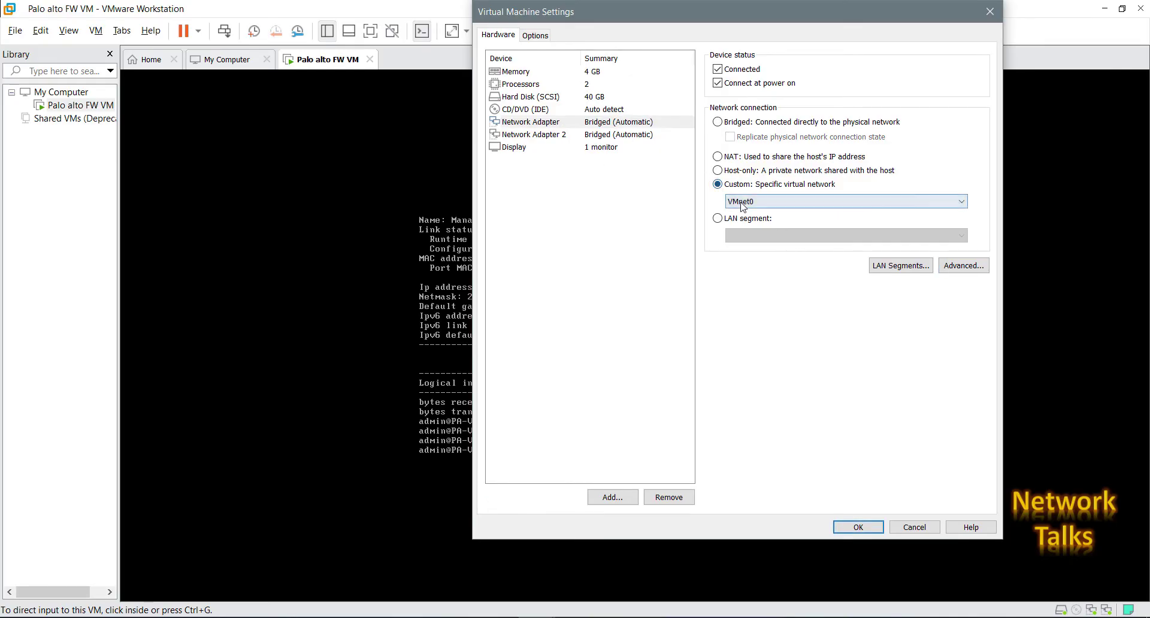
pyautogui.click(742, 202)
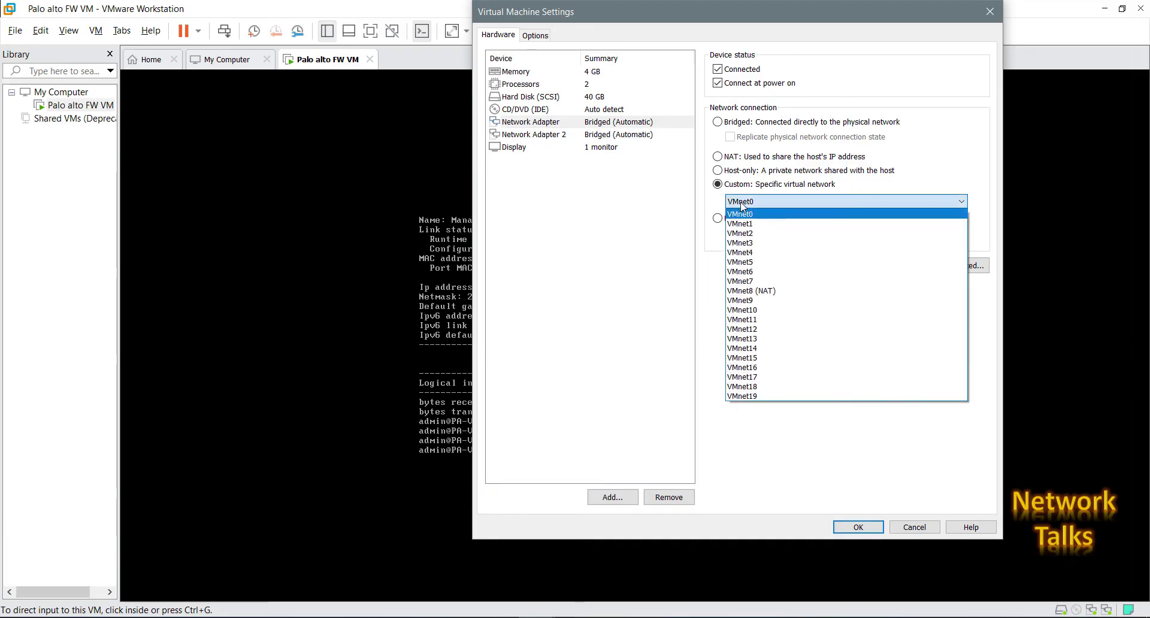
pyautogui.click(738, 291)
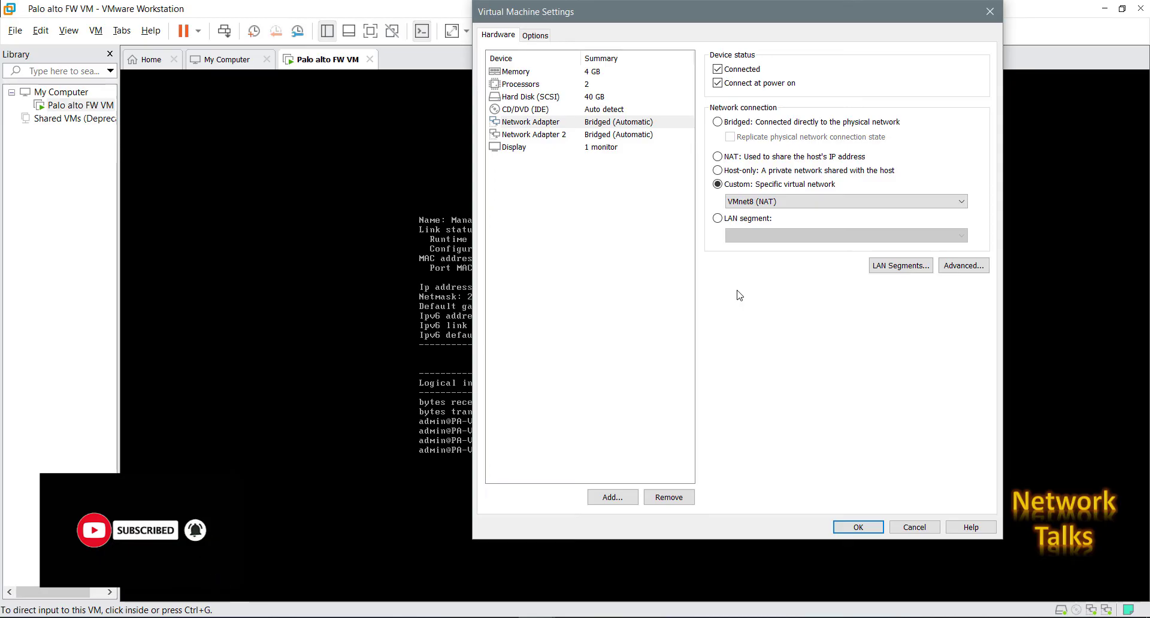
pyautogui.click(857, 529)
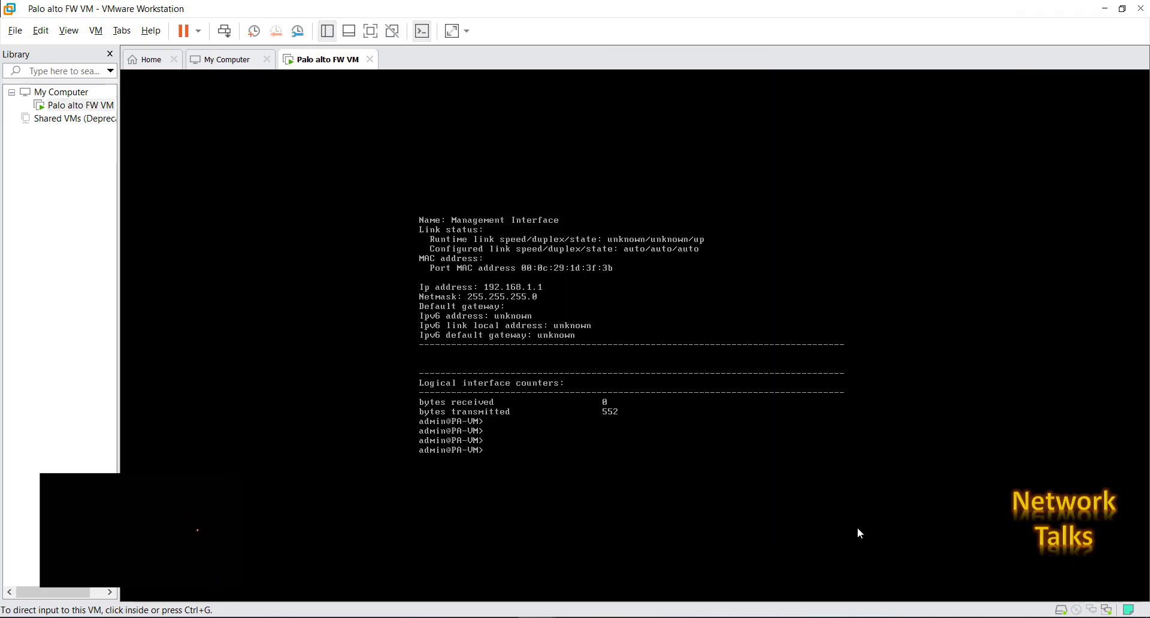
# Ping 192.168.1.1 from Command Prompt, which fails with 100% loss.
pyautogui.hotkey('alt', 'Tab')
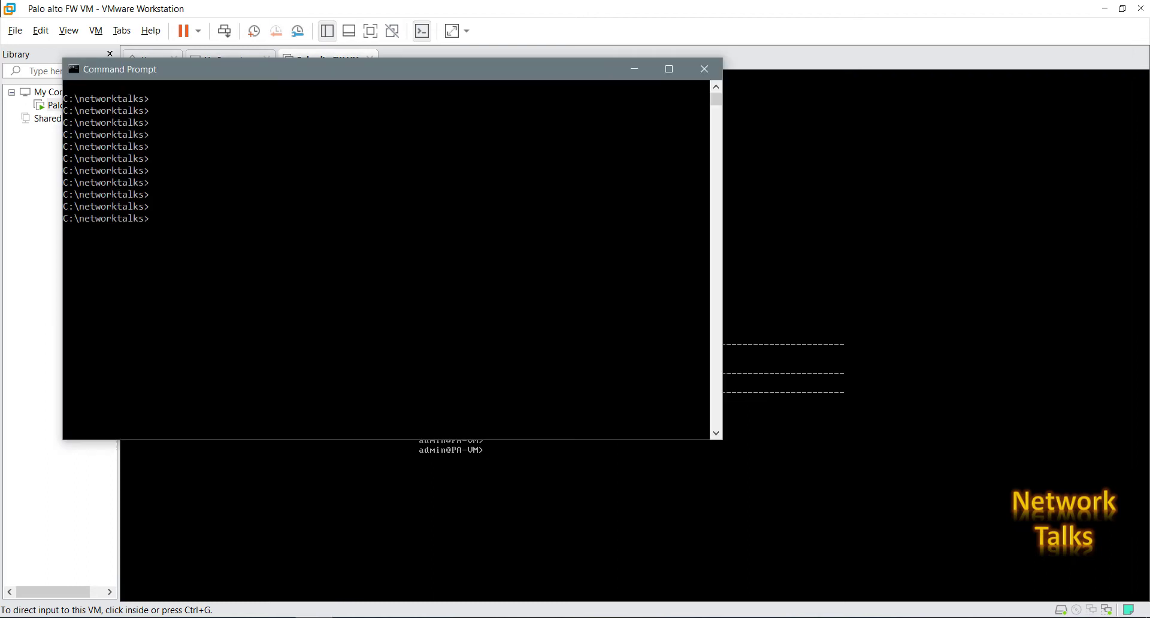
pyautogui.press('Return')
pyautogui.press('Return')
pyautogui.write('ping')
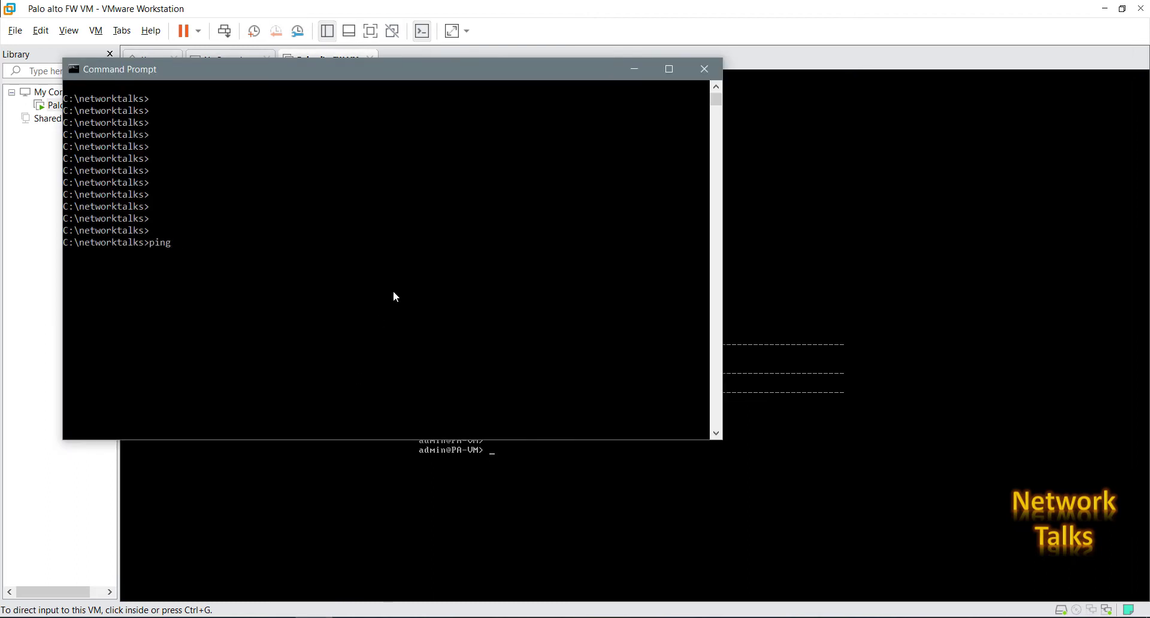
pyautogui.write(' 192.168.1.1')
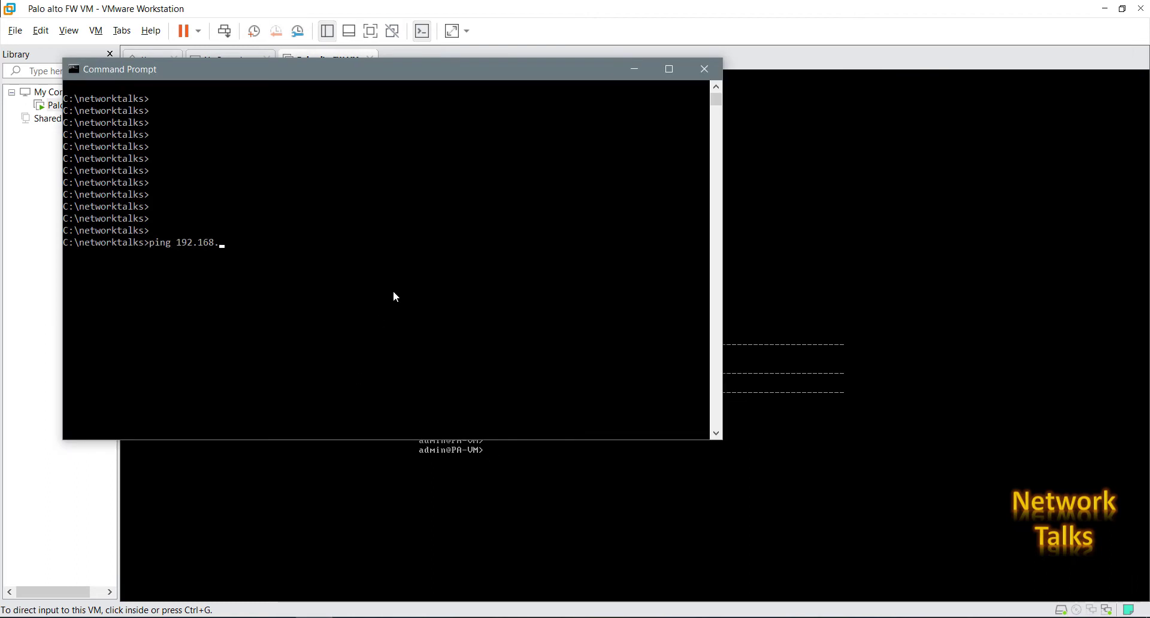
pyautogui.press('Return')
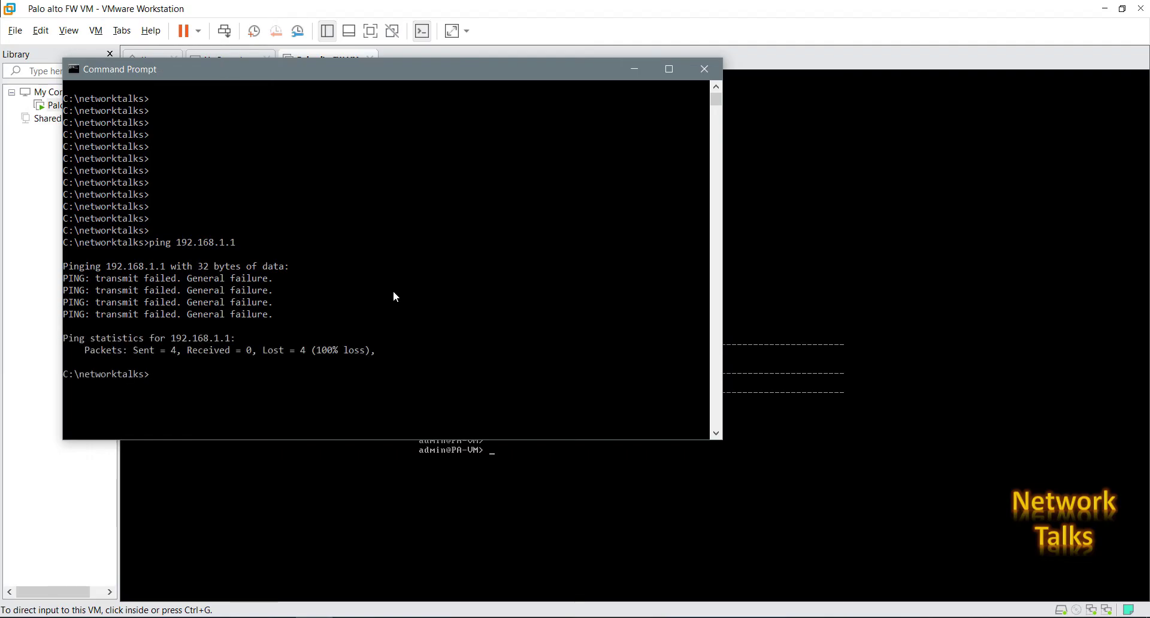
pyautogui.click(500, 557)
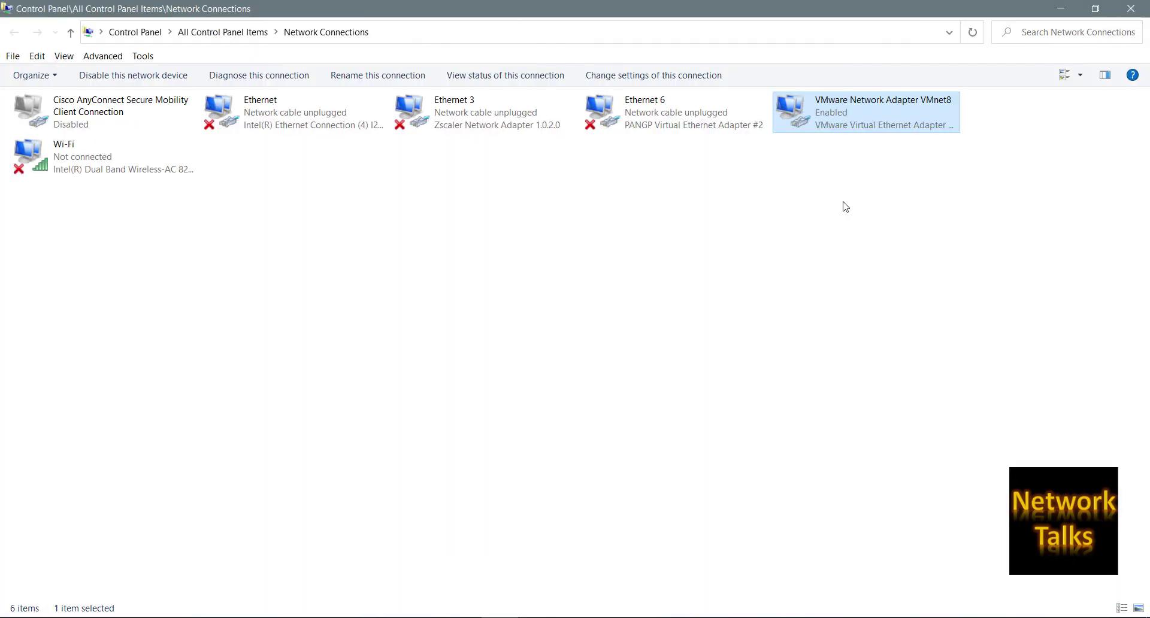
# Give VMnet8's IPv4 static address 192.168.1.10, mask 255.255.255.0, gateway 192.168.1.1.
pyautogui.rightClick(827, 114)
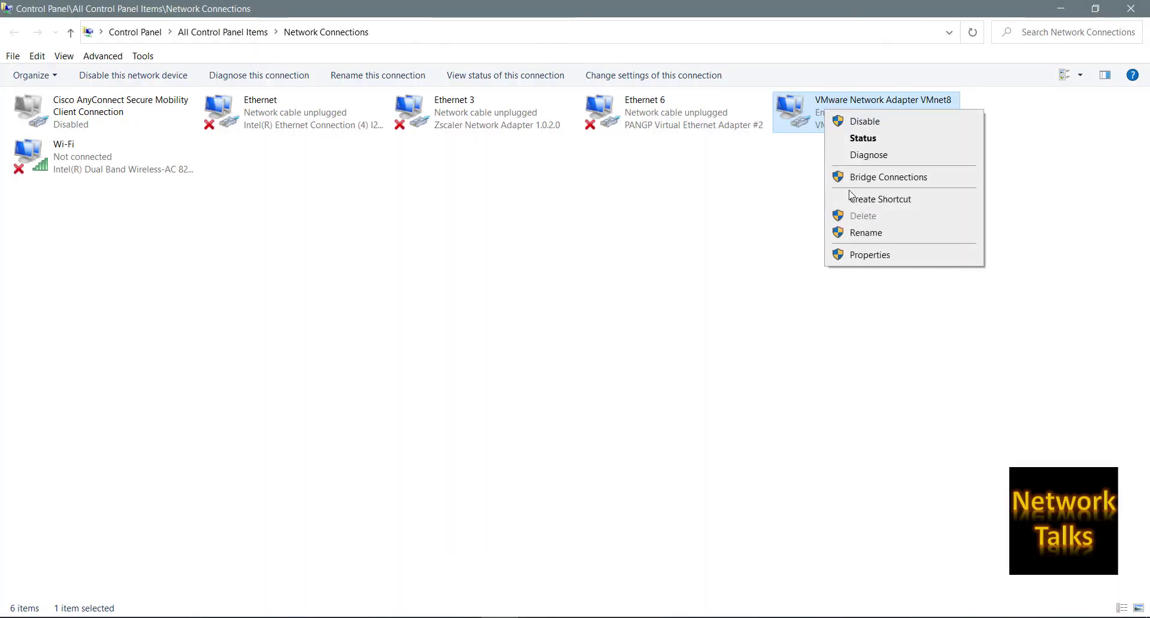
pyautogui.click(856, 255)
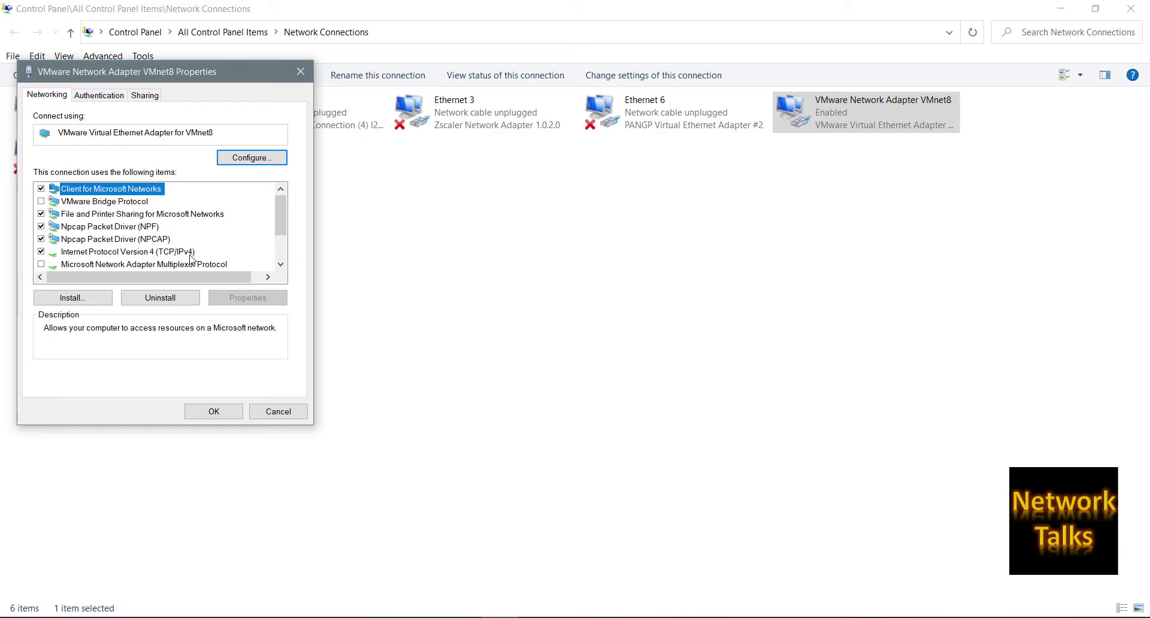
pyautogui.click(190, 251)
pyautogui.click(247, 298)
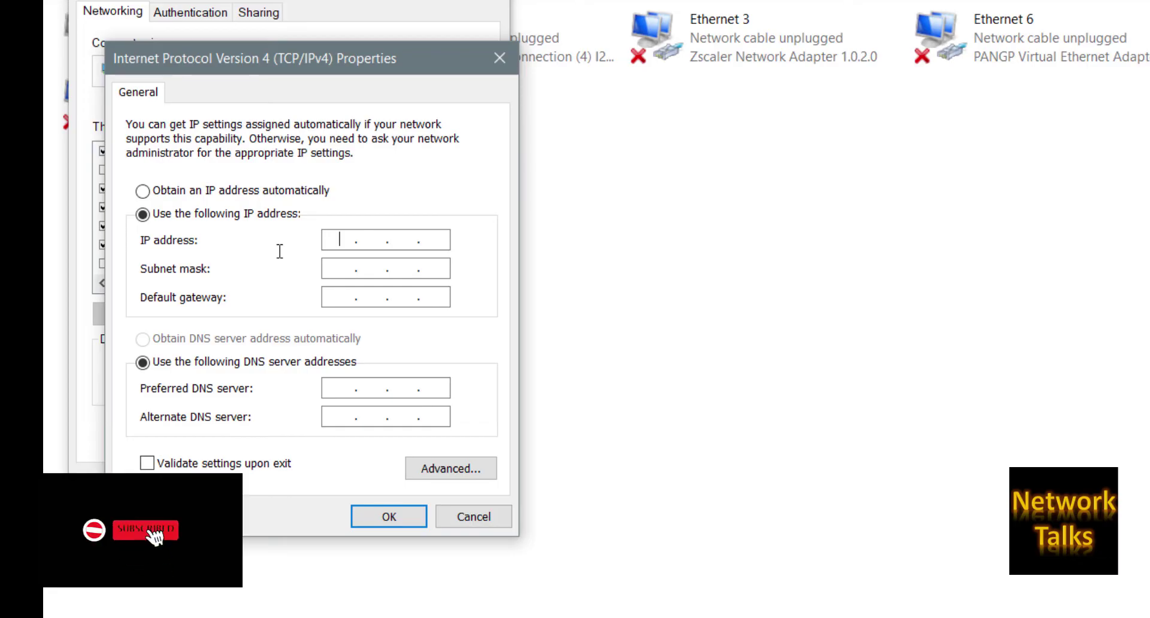
pyautogui.write('19 ')
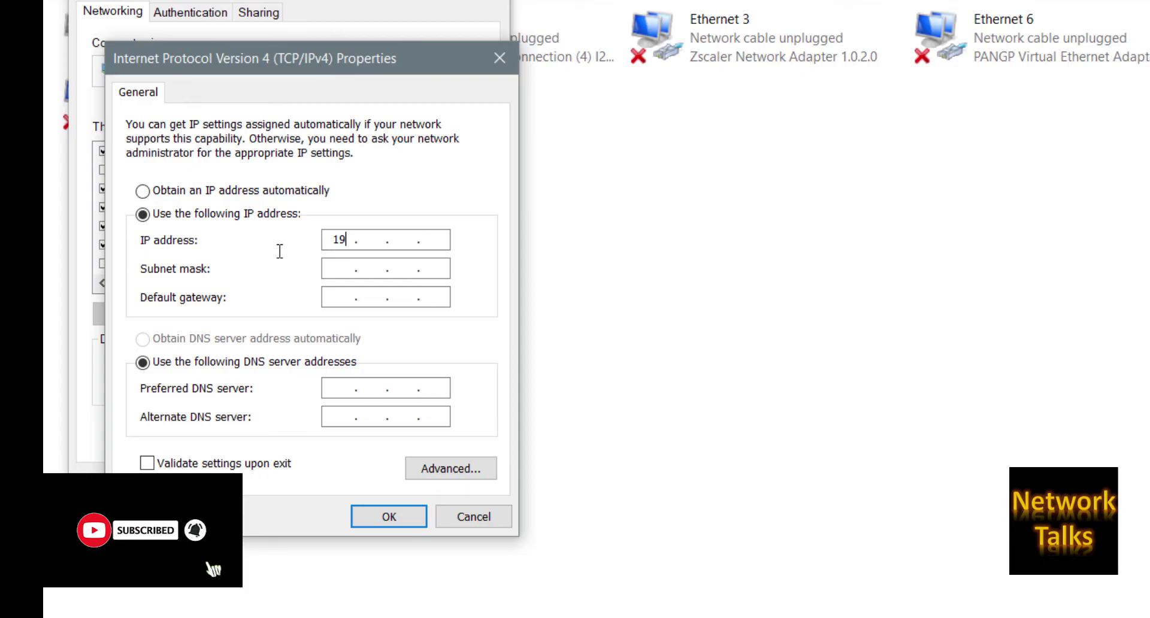
pyautogui.write('2 . ')
pyautogui.write('168 . 1 . ')
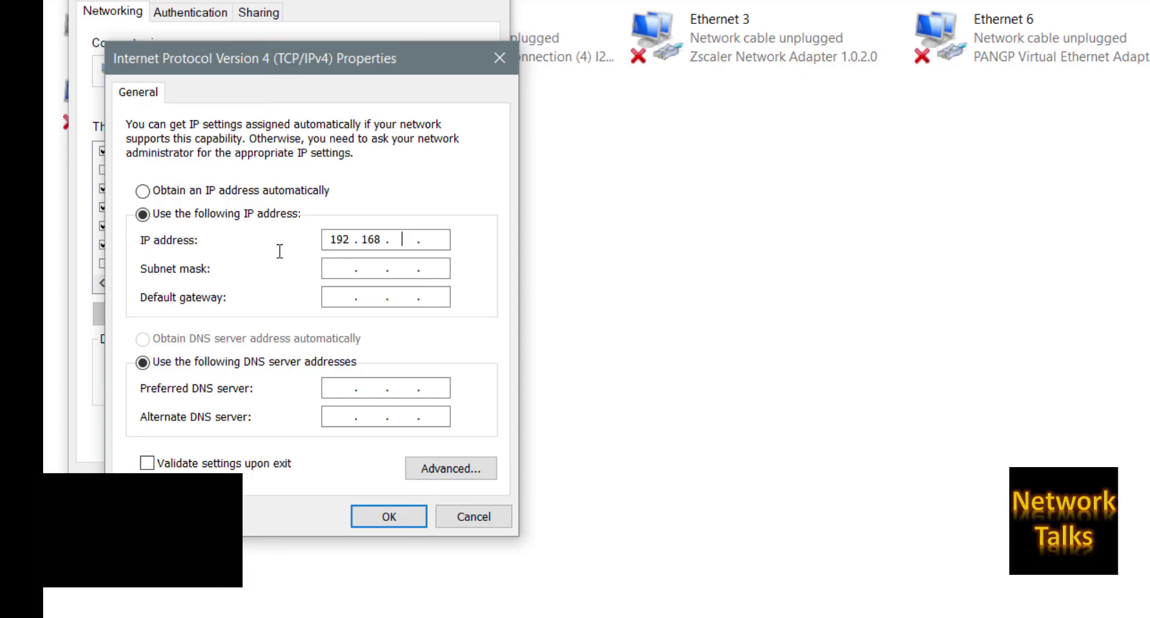
pyautogui.write('10')
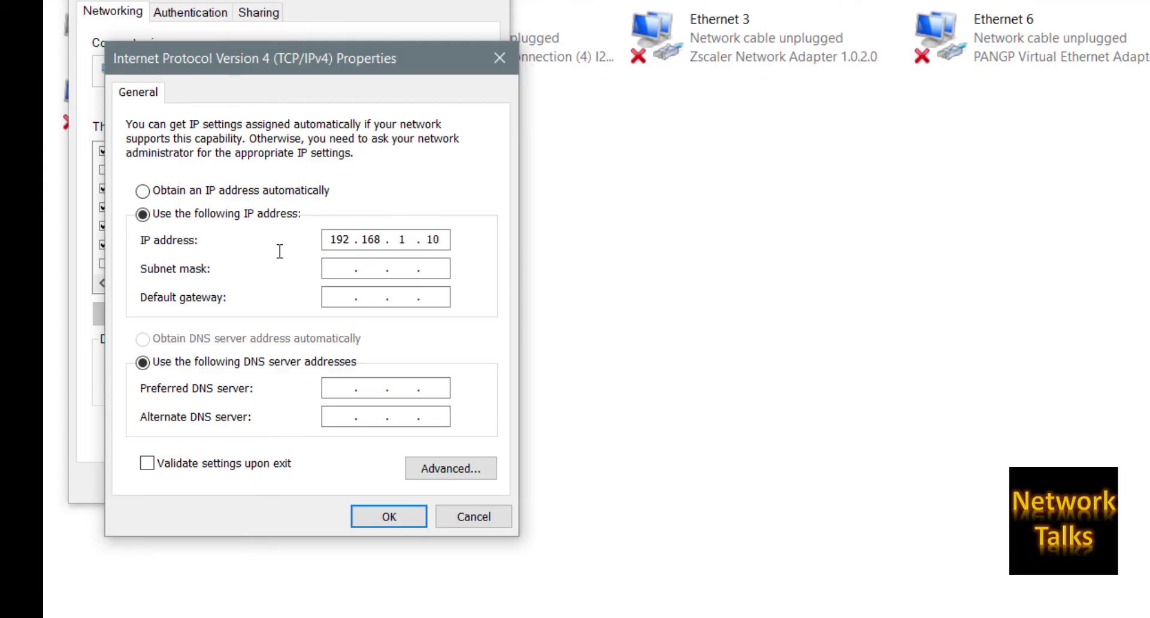
pyautogui.press('Tab')
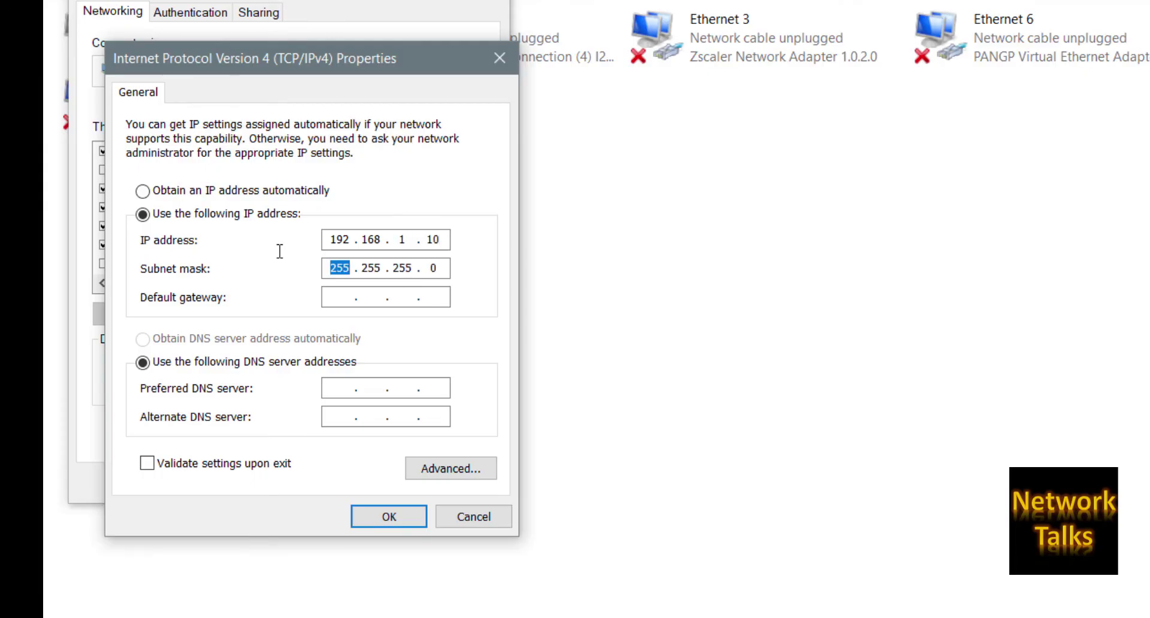
pyautogui.press('Tab')
pyautogui.write('192 . 168 . 1 . 1')
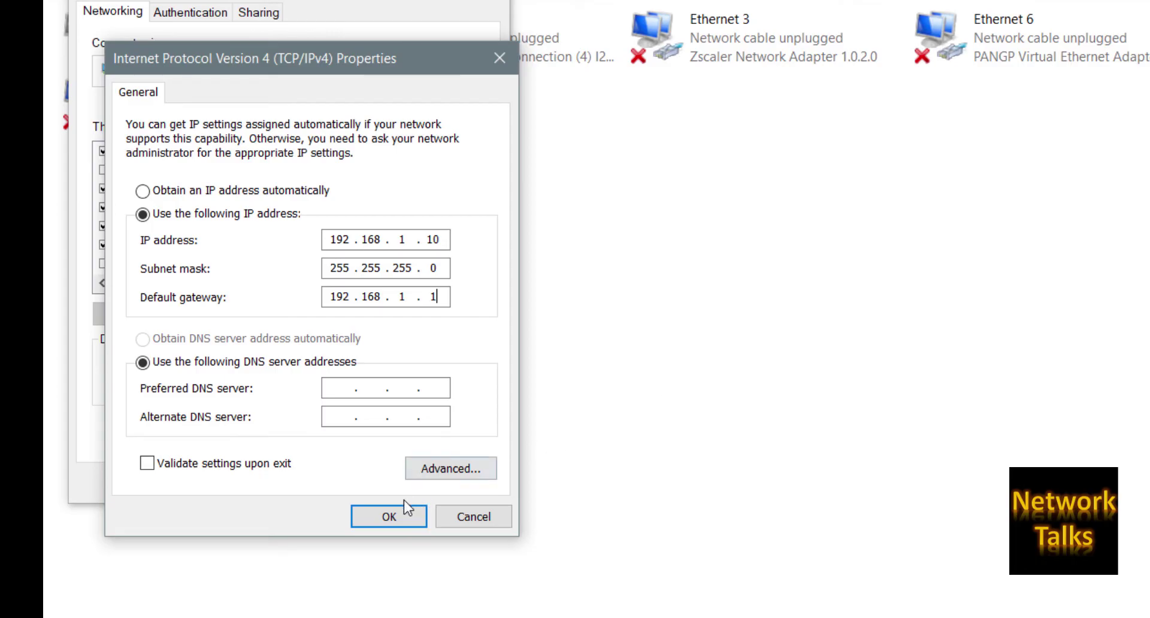
pyautogui.click(386, 515)
pyautogui.click(367, 482)
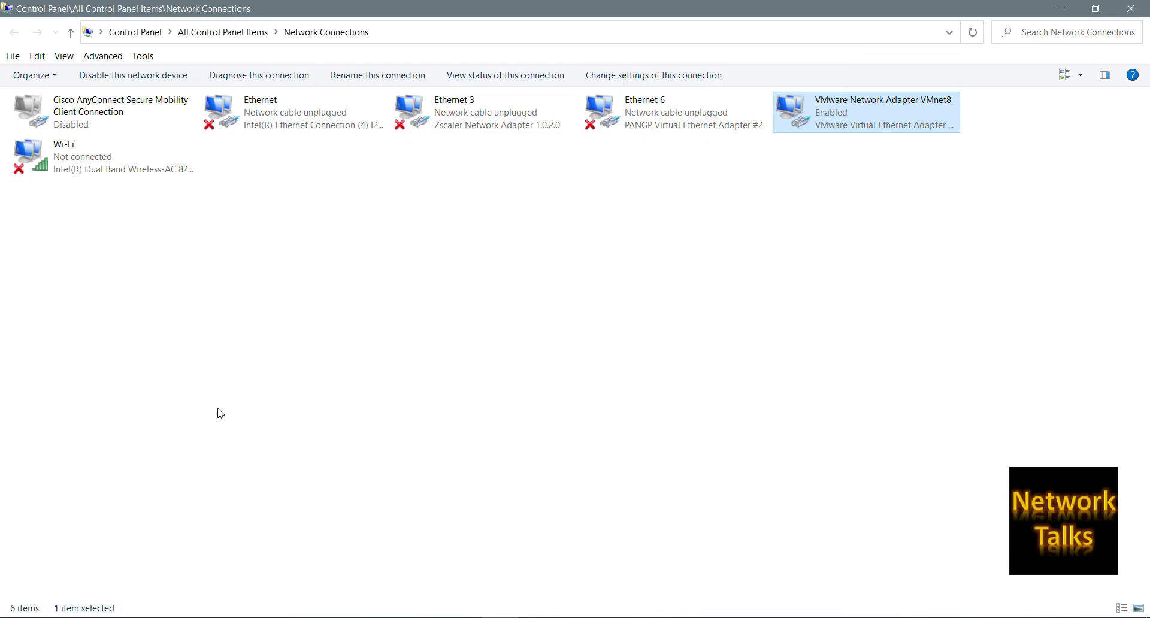
# Re-run 'ping 192.168.1.1' in Command Prompt to test the firewall's management address.
pyautogui.hotkey('alt', 'Tab')
pyautogui.press('Up')
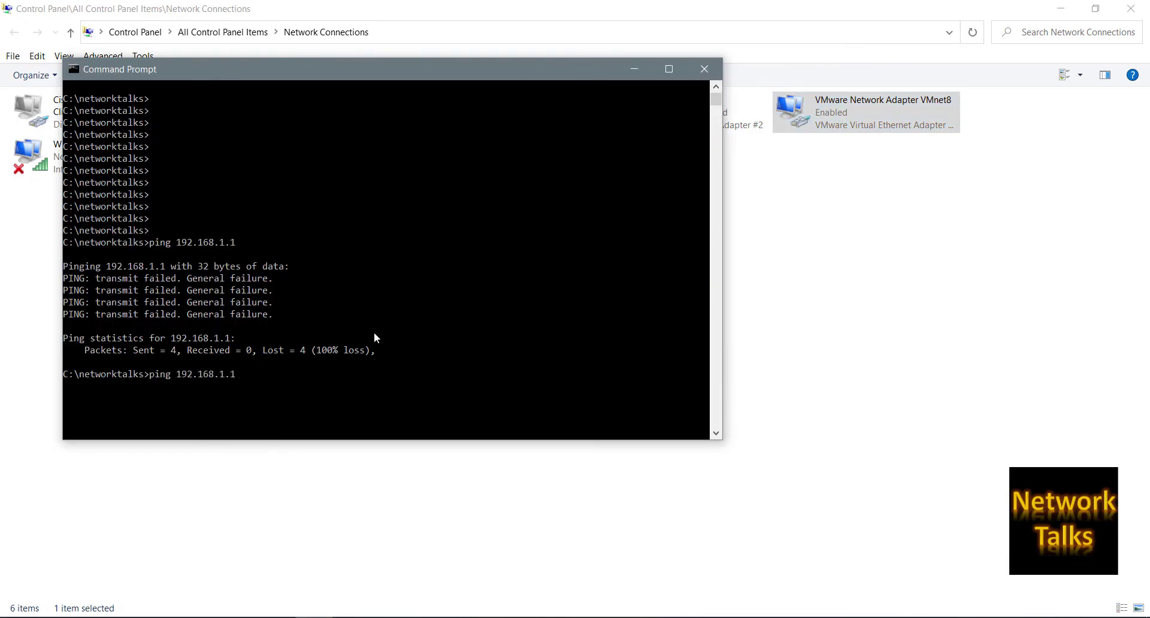
pyautogui.press('Return')
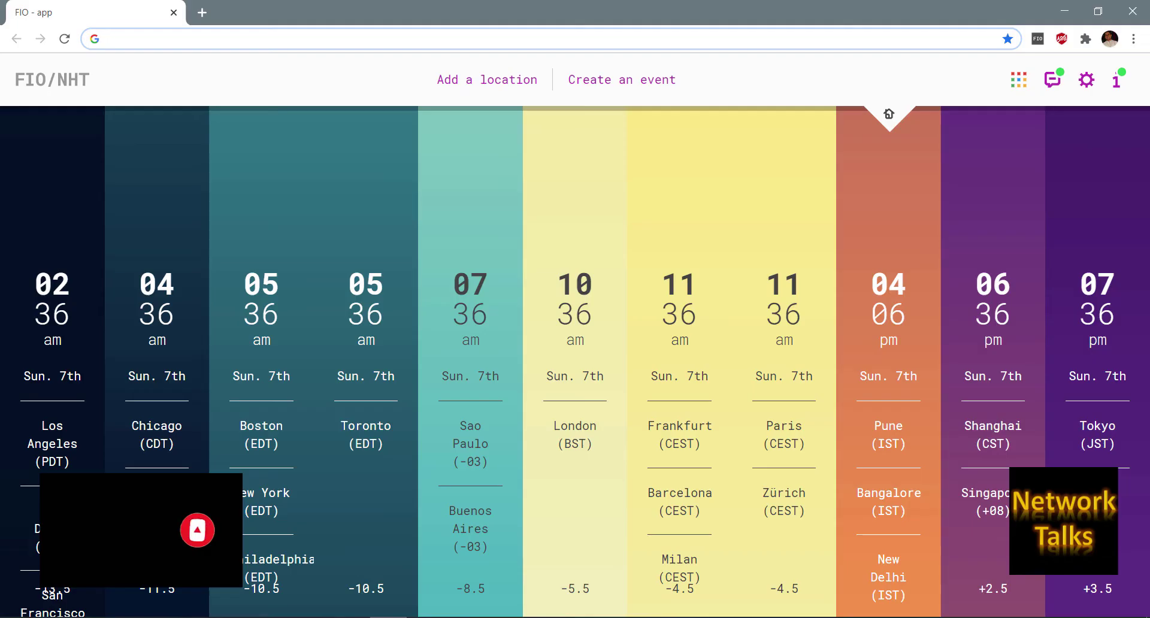
pyautogui.hotkey('ctrl', 'l')
pyautogui.write('httpS://192.')
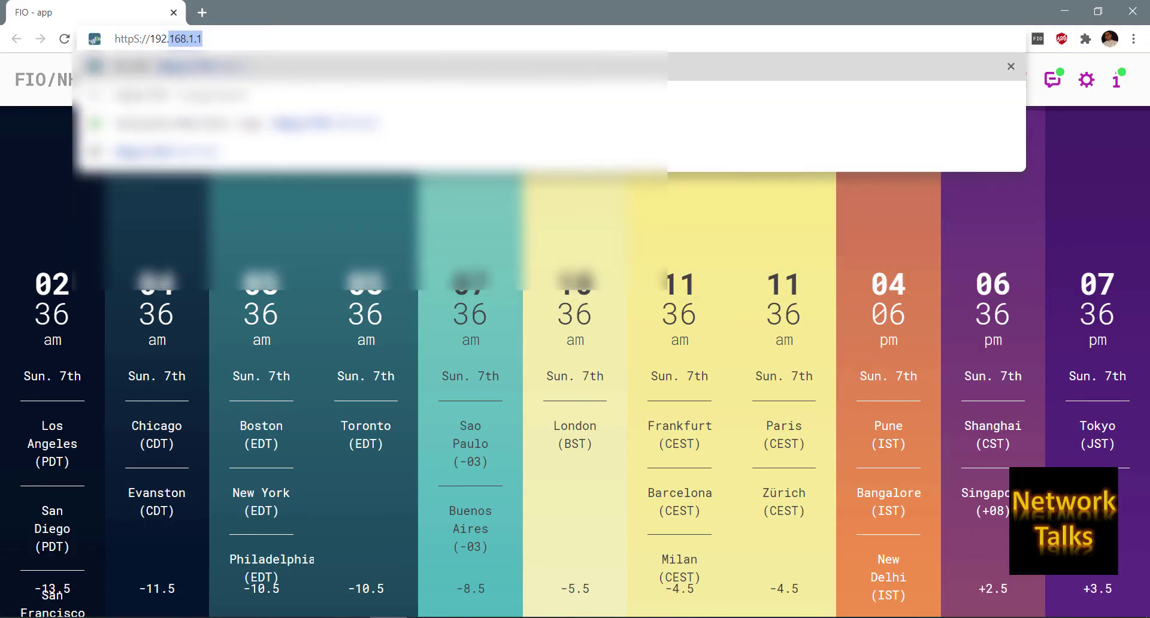
pyautogui.press('Return')
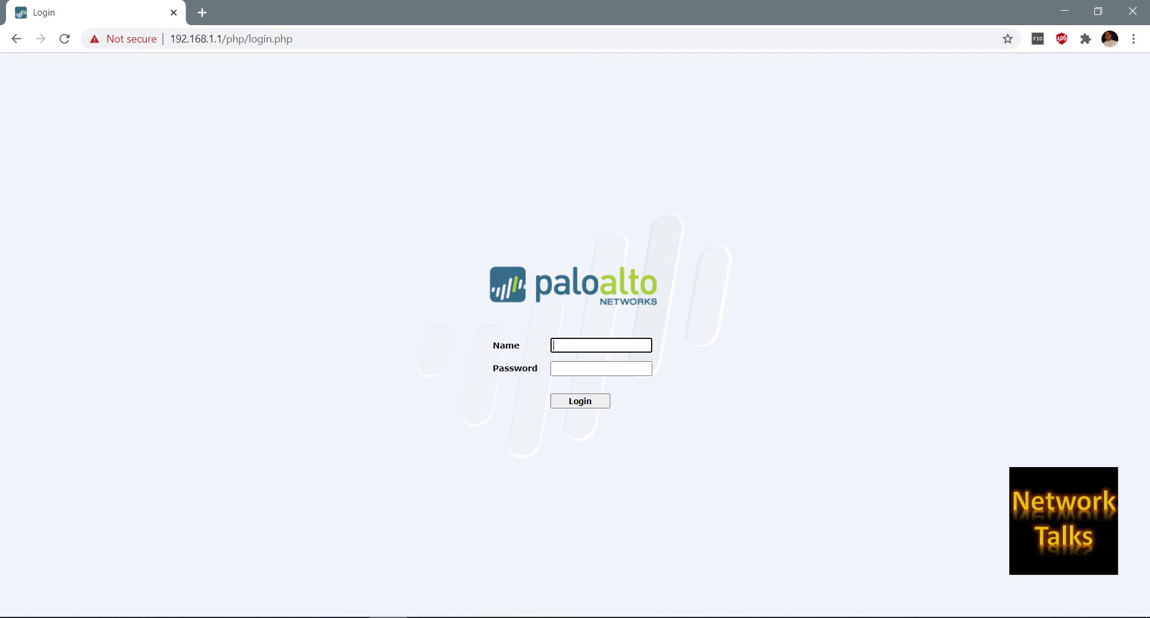
pyautogui.write('admin')
pyautogui.press('Tab')
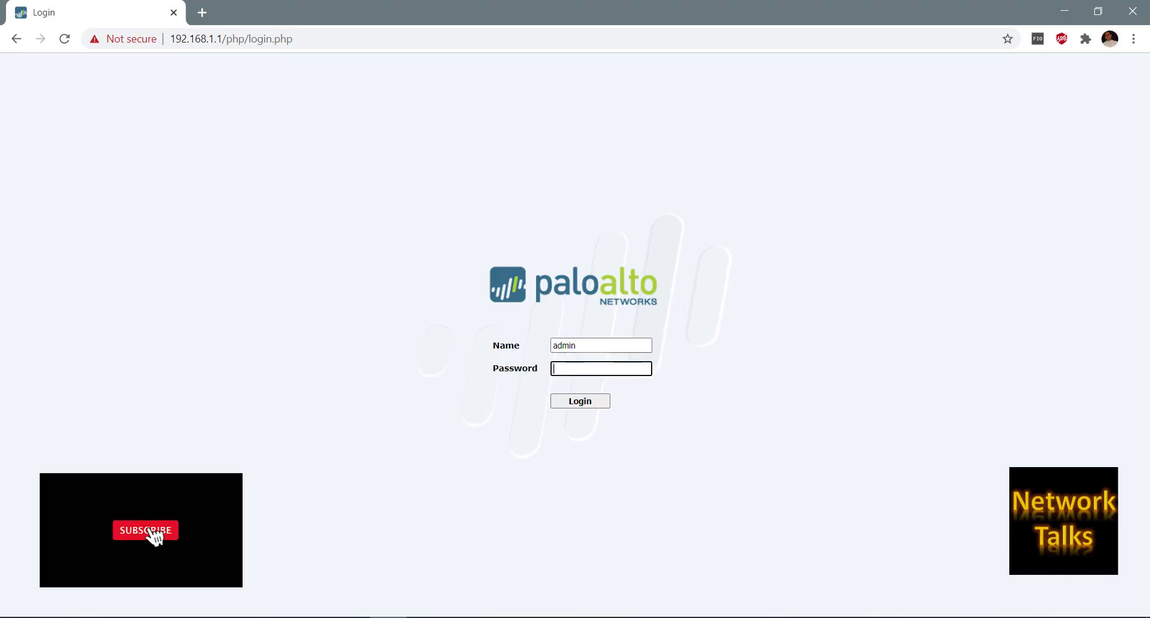
pyautogui.write('admin')
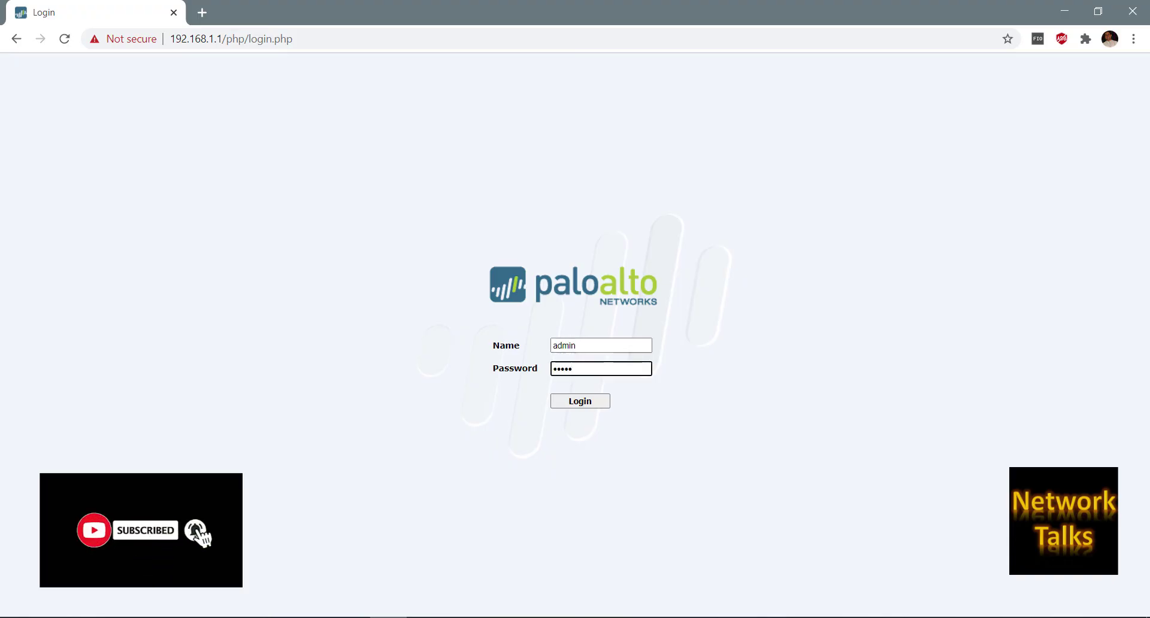
pyautogui.press('Return')
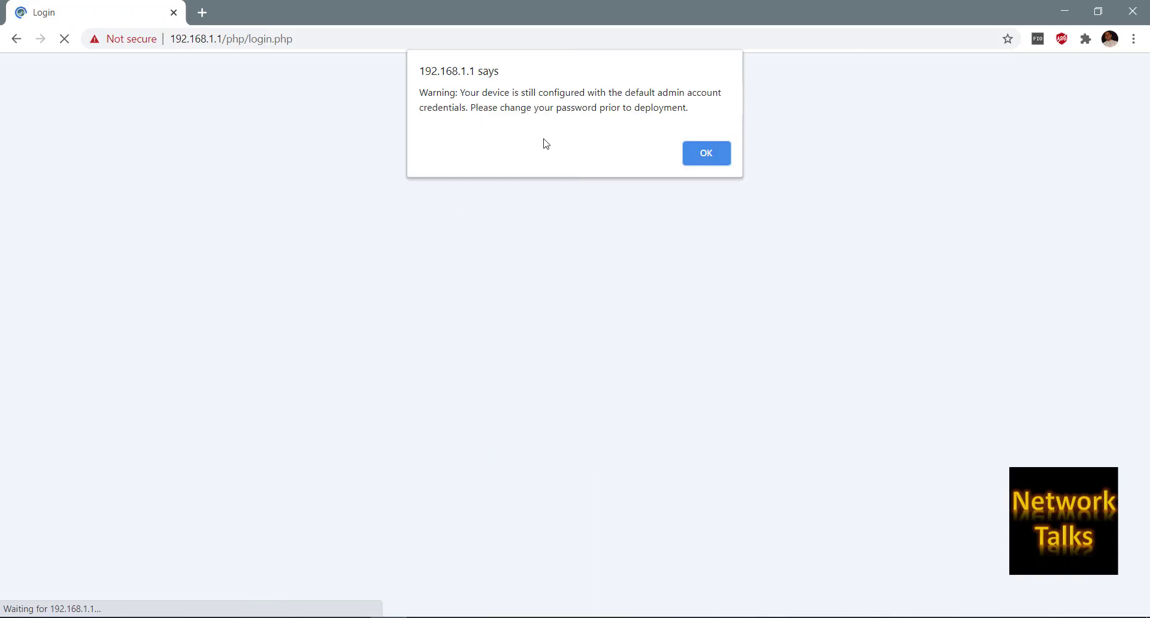
# Dismiss the default-credentials warning and check the Dashboard for PA-VM running version 7.1.0.
pyautogui.click(689, 157)
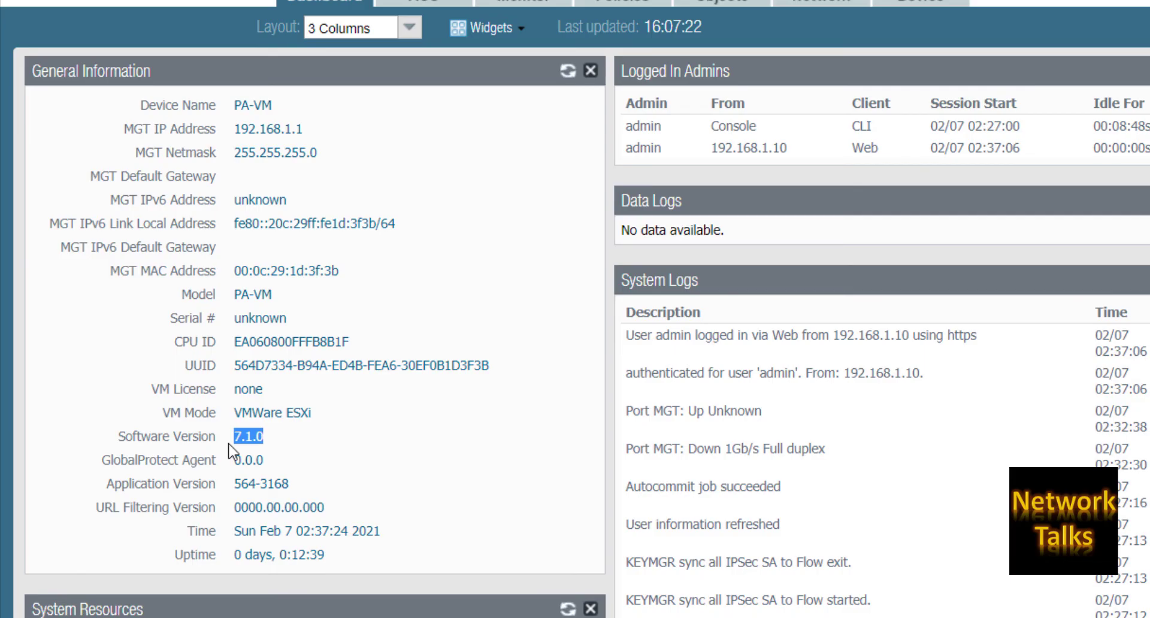
pyautogui.click(513, 432)
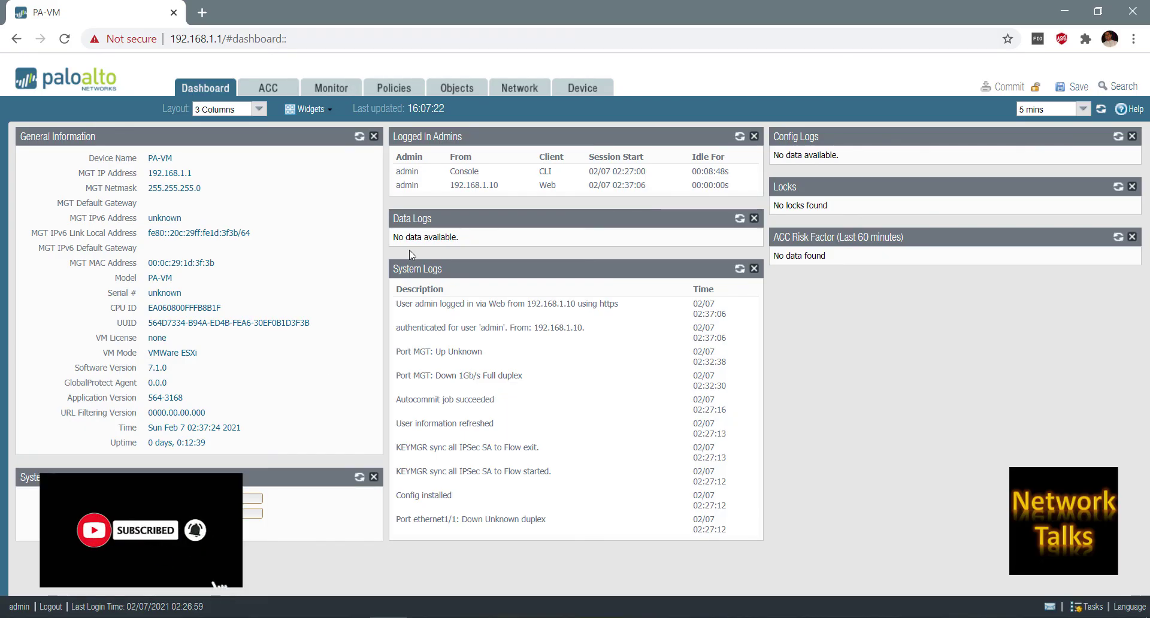
# Under Device > Administrators, replace the admin account's old password with a new one.
pyautogui.click(578, 96)
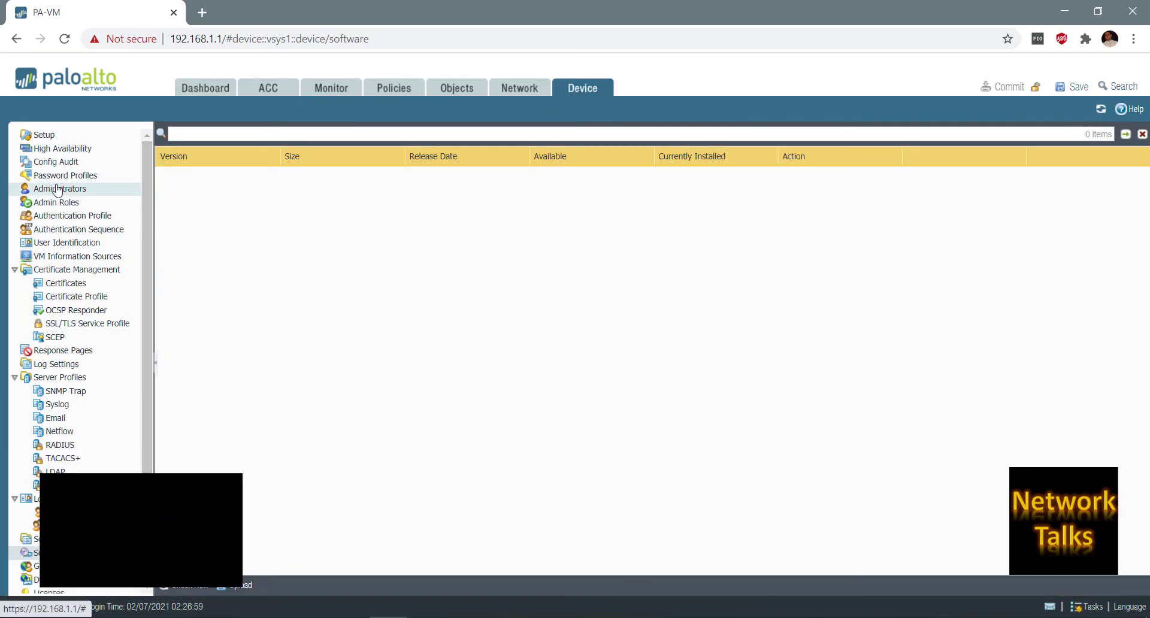
pyautogui.click(57, 189)
pyautogui.click(187, 197)
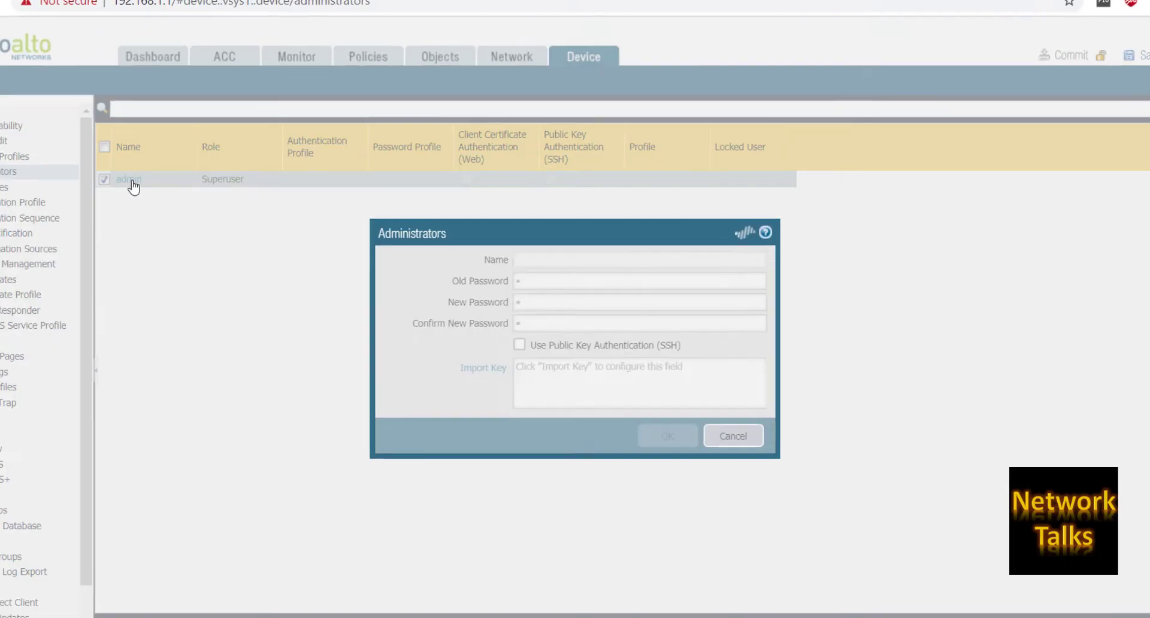
pyautogui.click(523, 281)
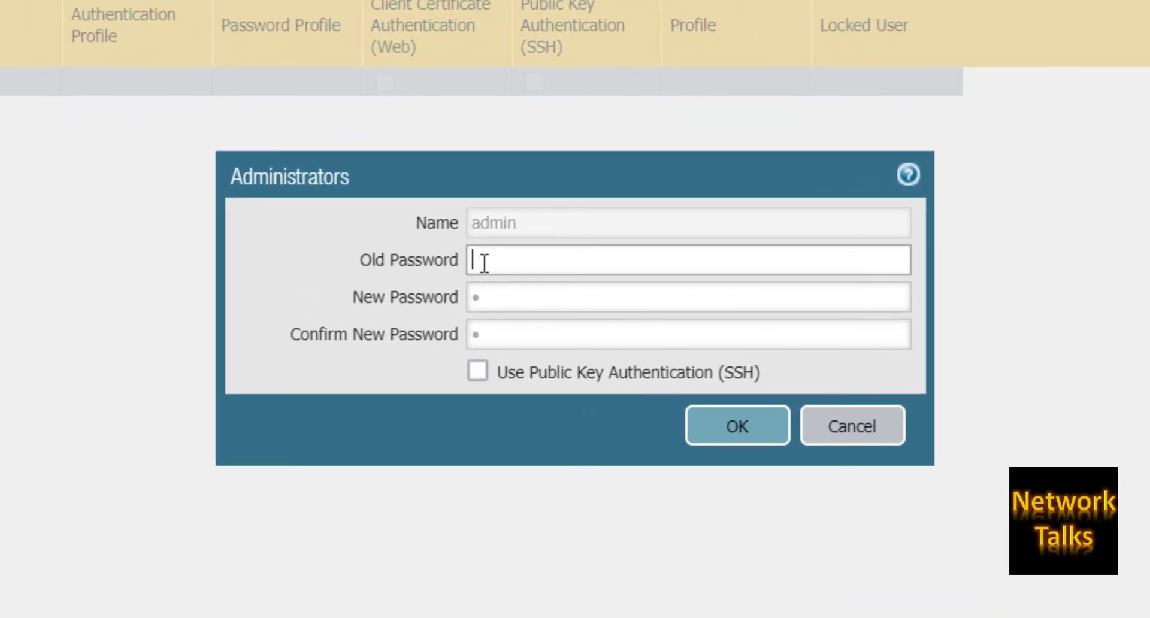
pyautogui.write('admin')
pyautogui.press('Tab')
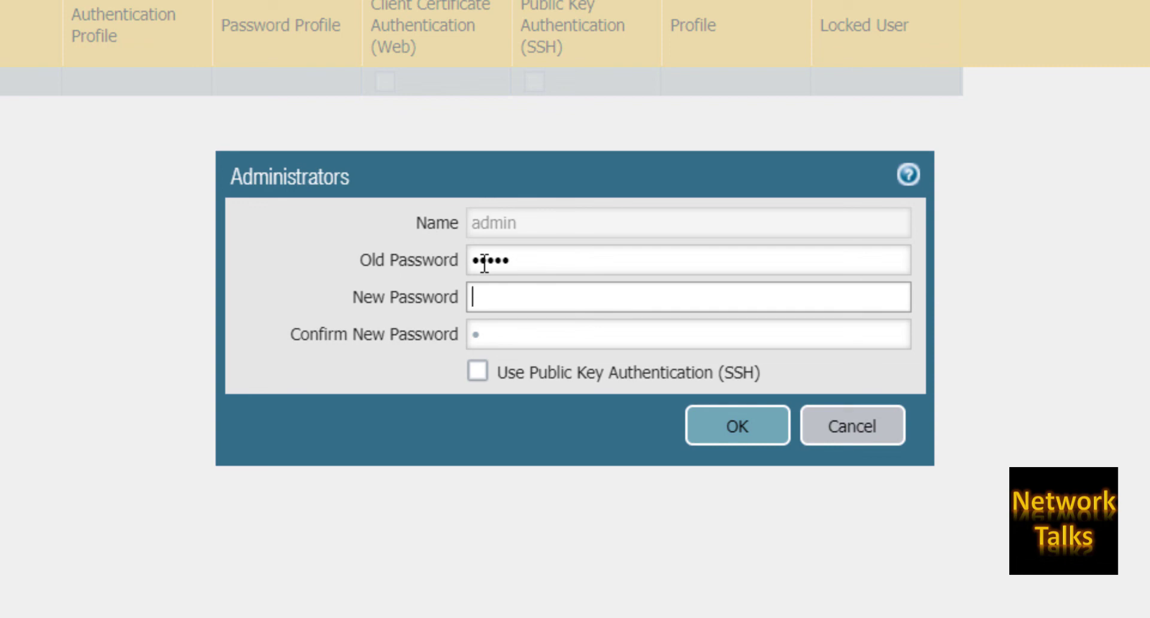
pyautogui.write('Admin@123')
pyautogui.press('Tab')
pyautogui.write('Admi')
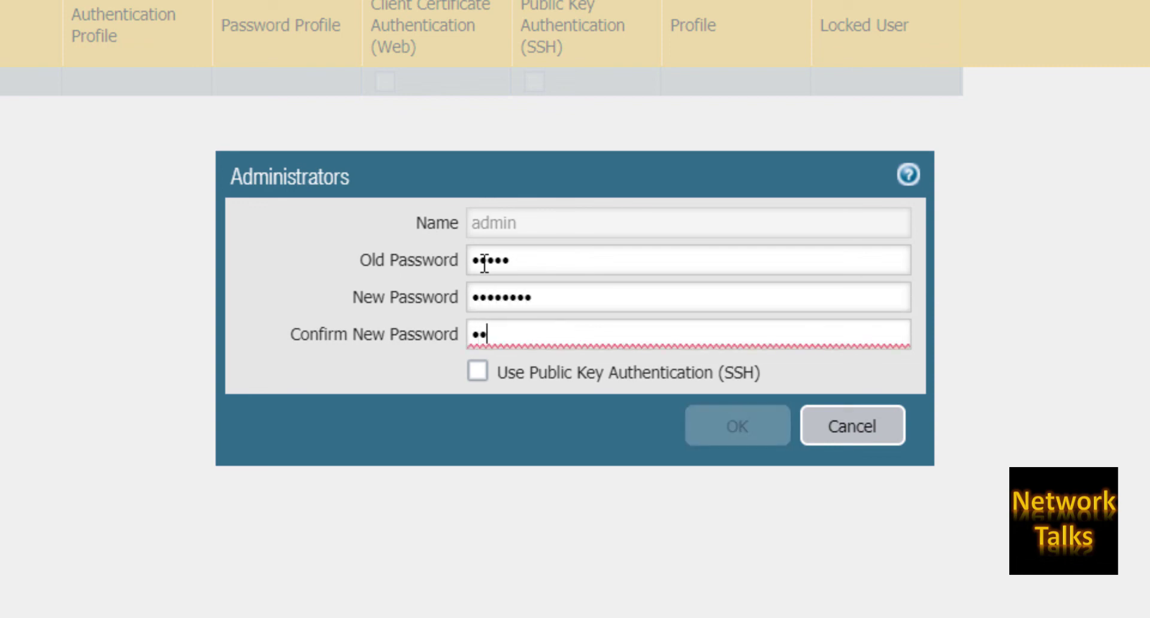
pyautogui.write('n@123')
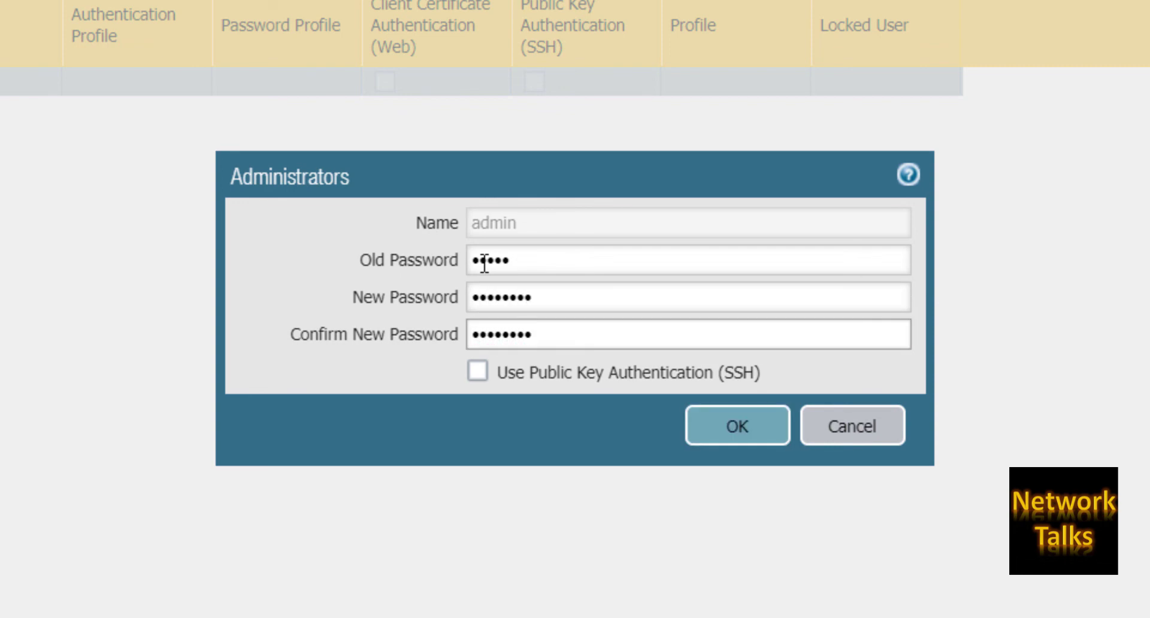
pyautogui.click(717, 432)
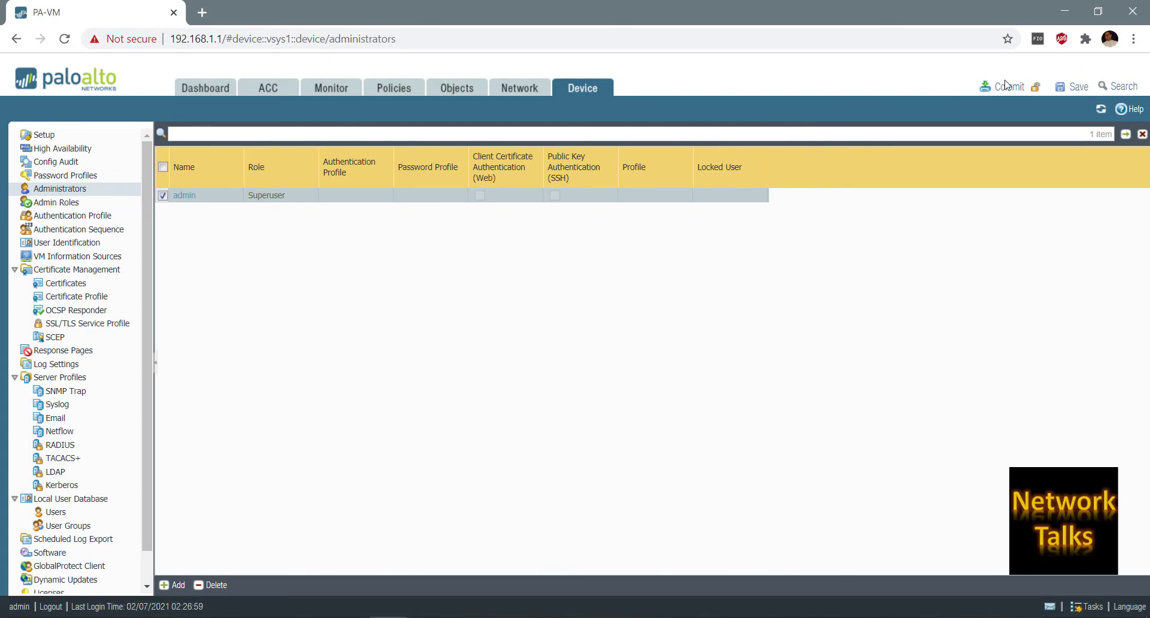
# Commit the configuration and close the successful commit status.
pyautogui.click(1009, 89)
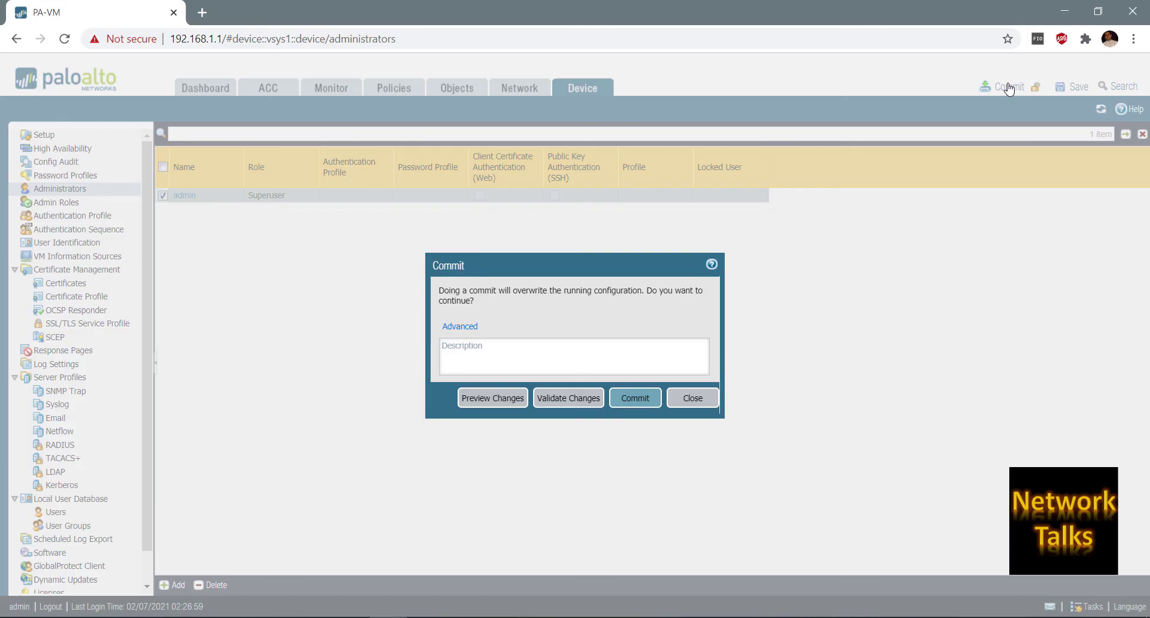
pyautogui.click(640, 404)
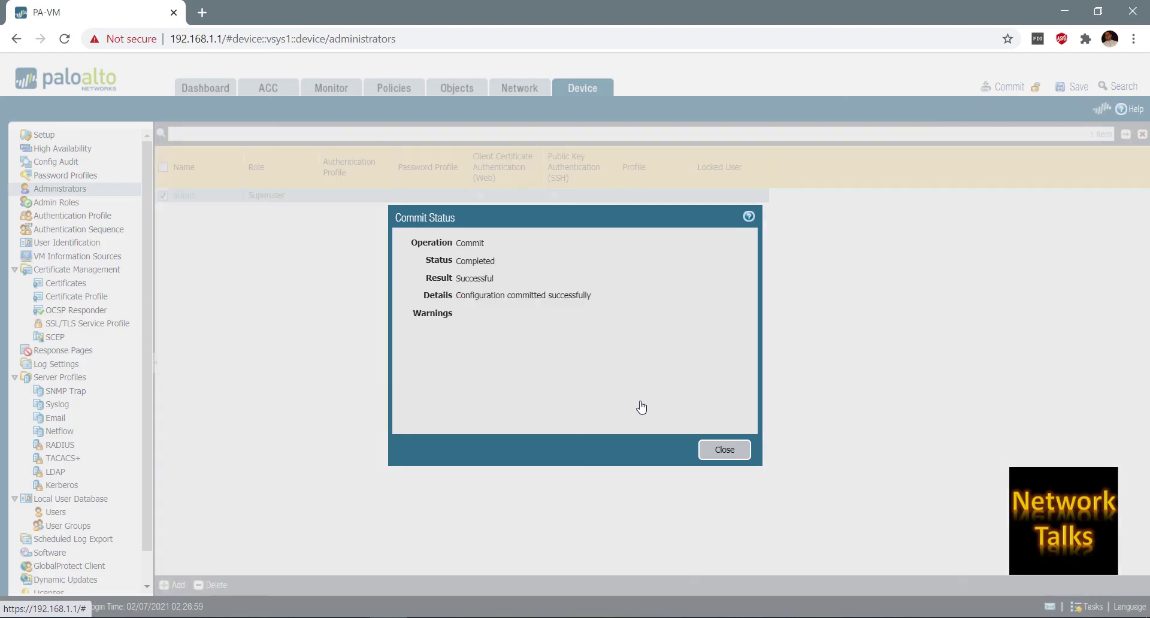
pyautogui.click(724, 449)
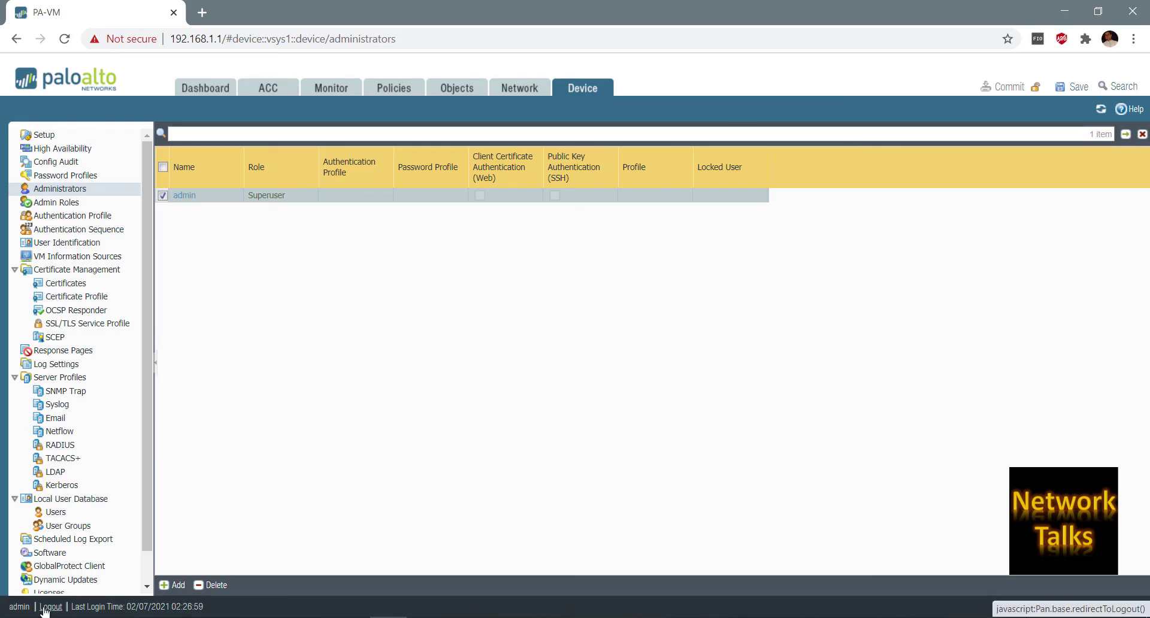
# Log out, sign back in as admin with the new password, and close the Welcome dialog.
pyautogui.click(44, 607)
pyautogui.write('admin')
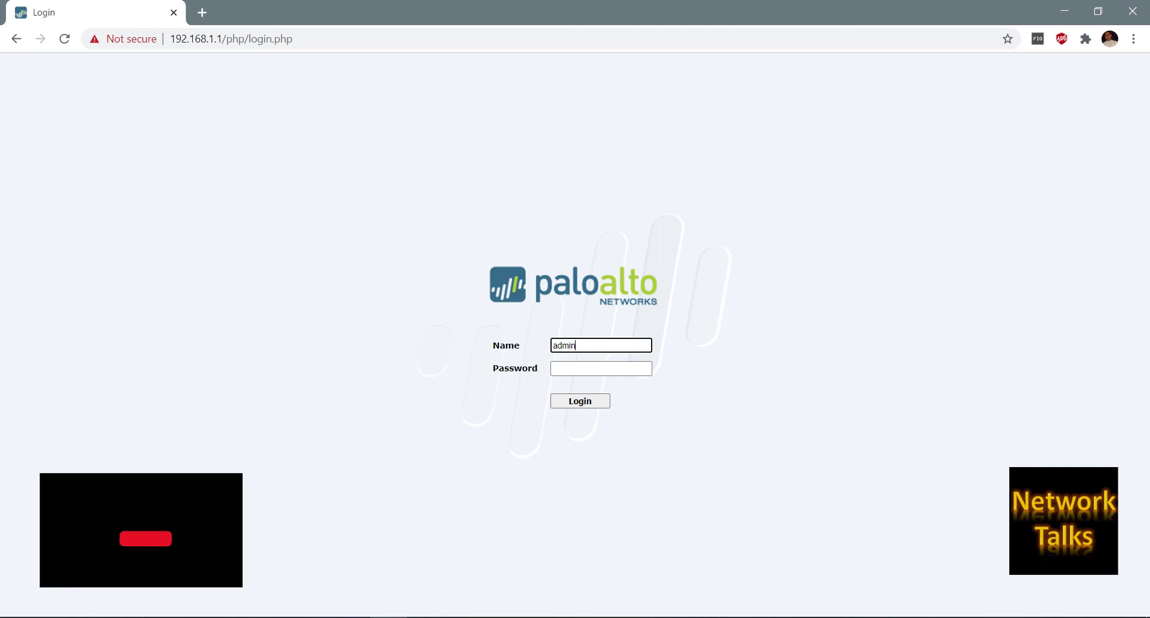
pyautogui.press('Tab')
pyautogui.write('********')
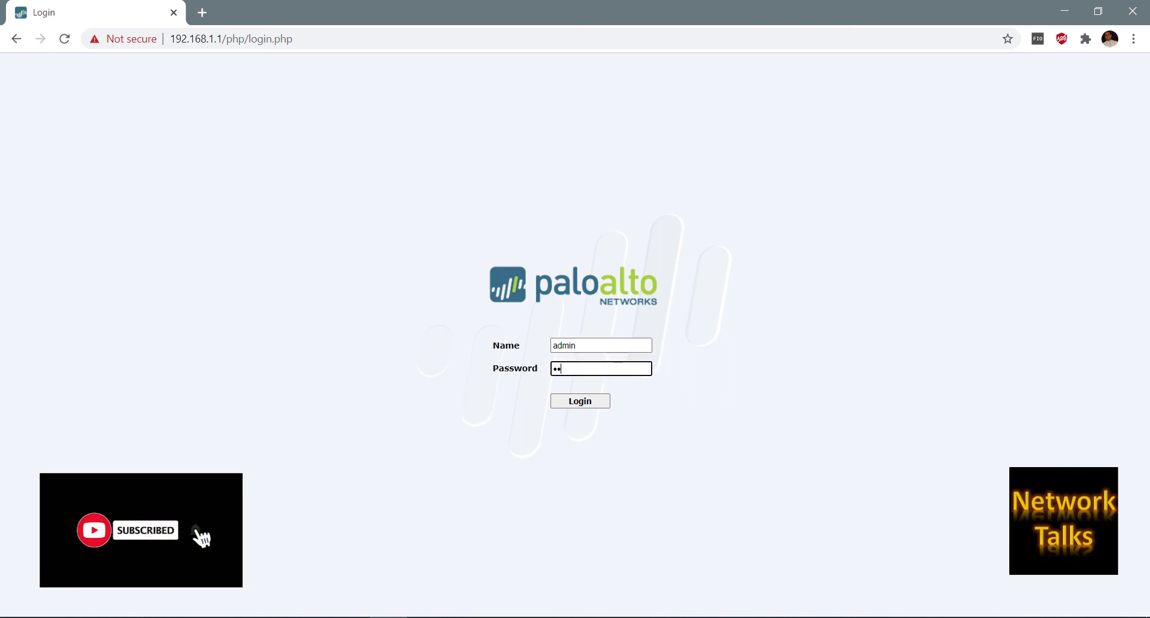
pyautogui.press('Return')
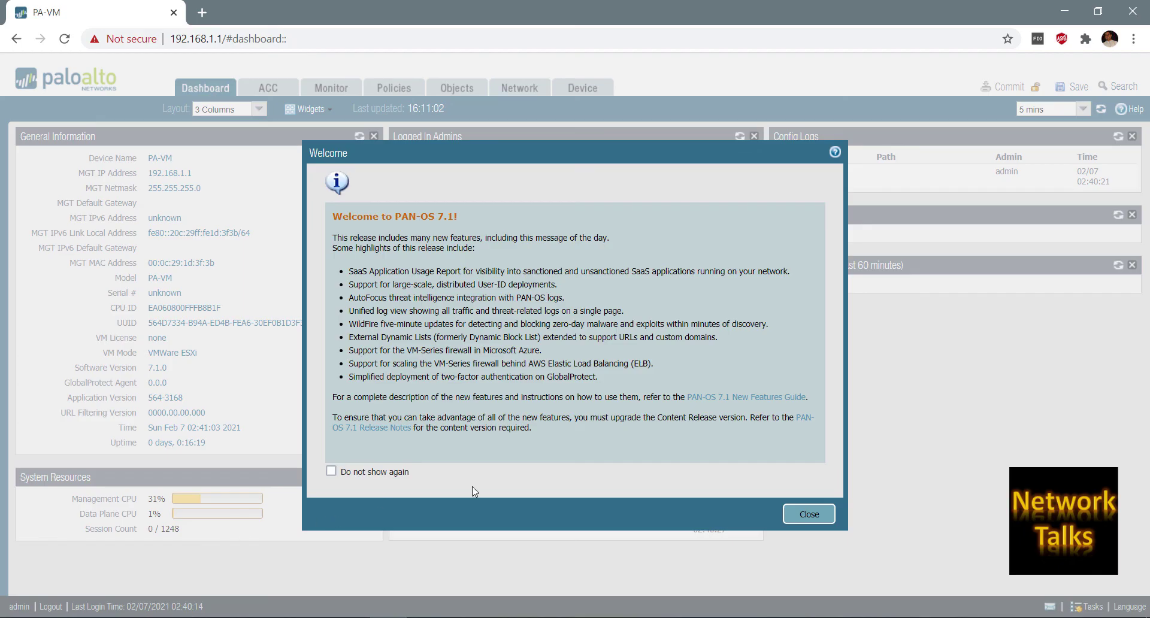
pyautogui.click(804, 515)
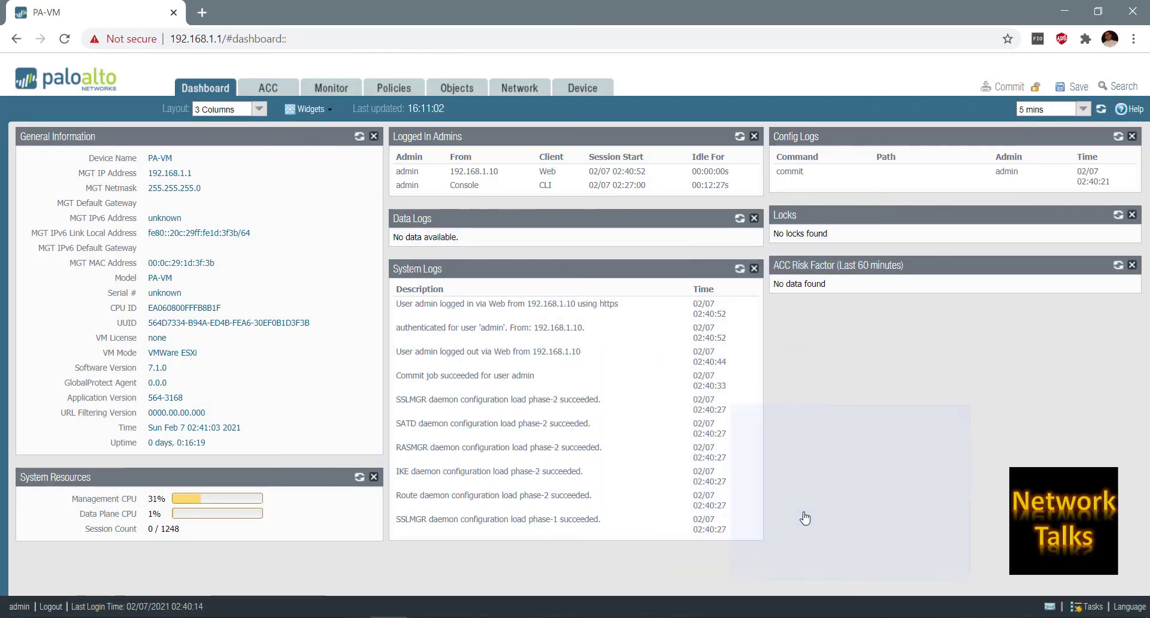